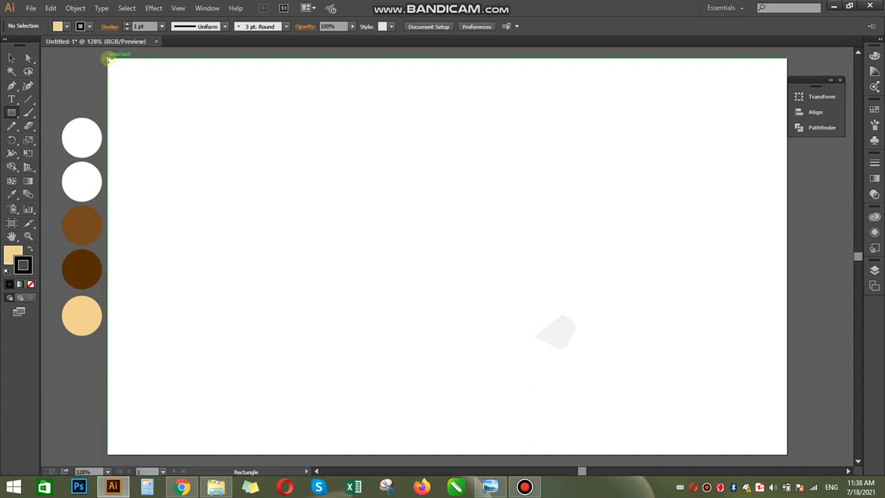
Step: Draw a tan 960 x 560 pt background rectangle covering the whole artboard
drag(108, 59, 789, 455)
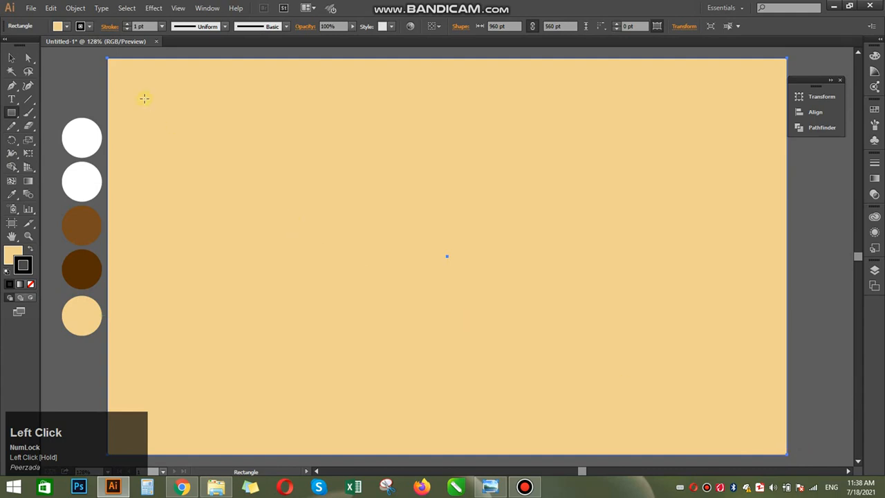
click(12, 57)
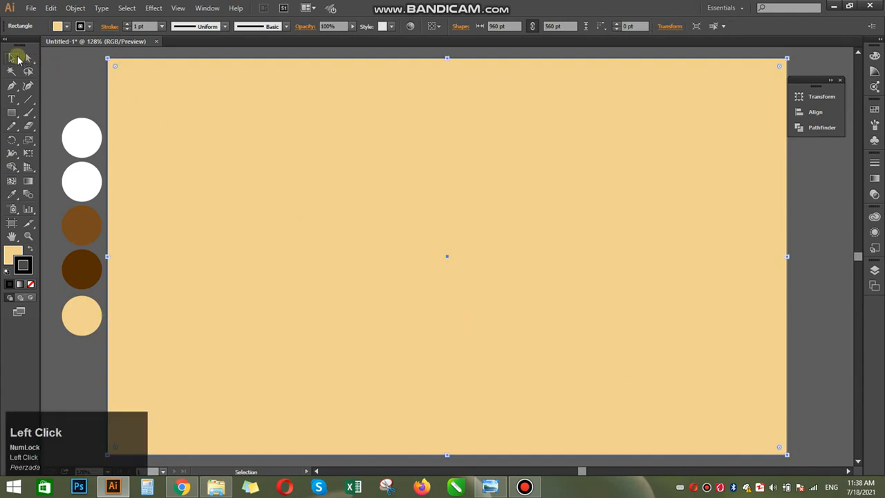
click(61, 83)
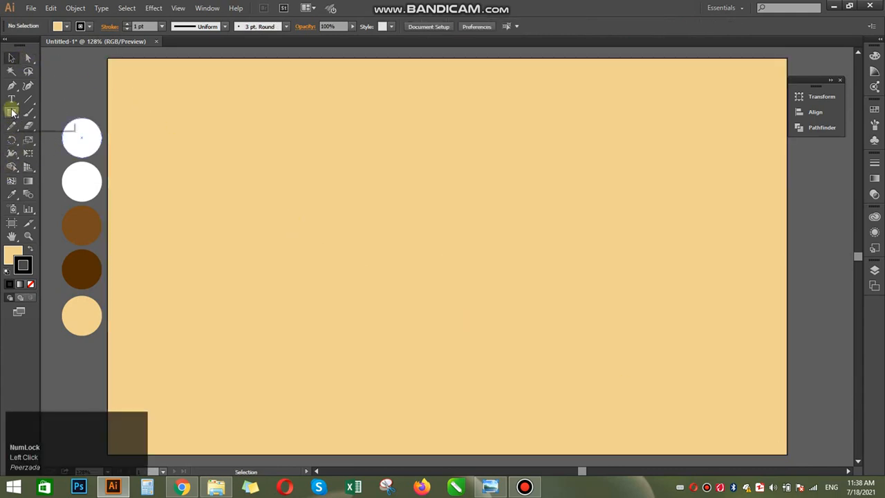
Step: Draw a circle about 284 pt in diameter with the Ellipse tool and place it in the left half of the artboard
right_click(12, 112)
click(63, 138)
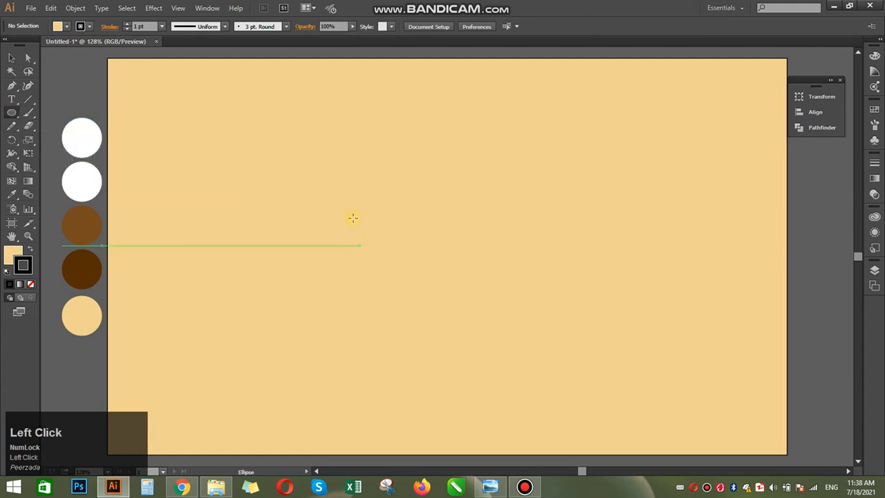
drag(346, 168, 513, 370)
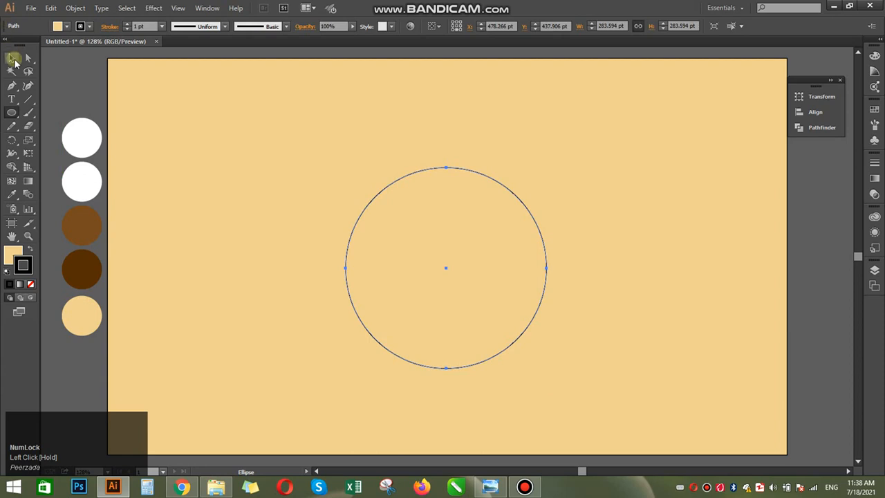
click(13, 60)
drag(502, 351, 328, 349)
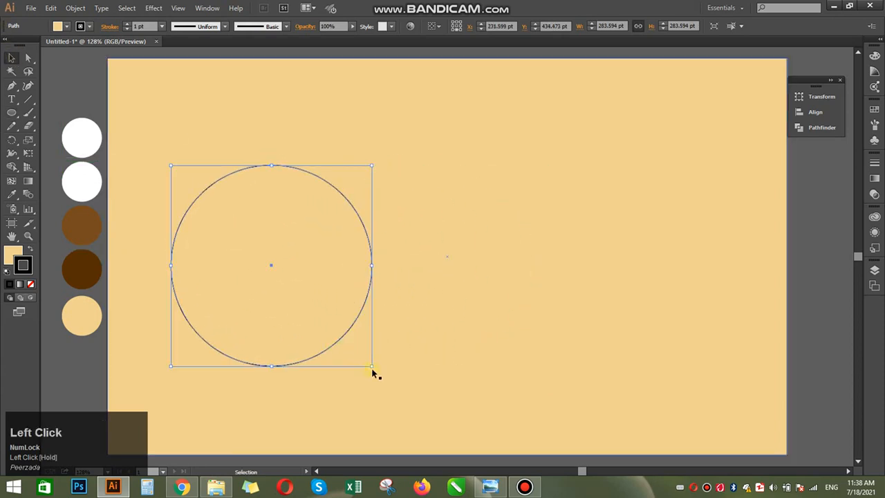
Step: Paste a copy of the circle in front and scale it concentrically down to about 250 pt
click(51, 8)
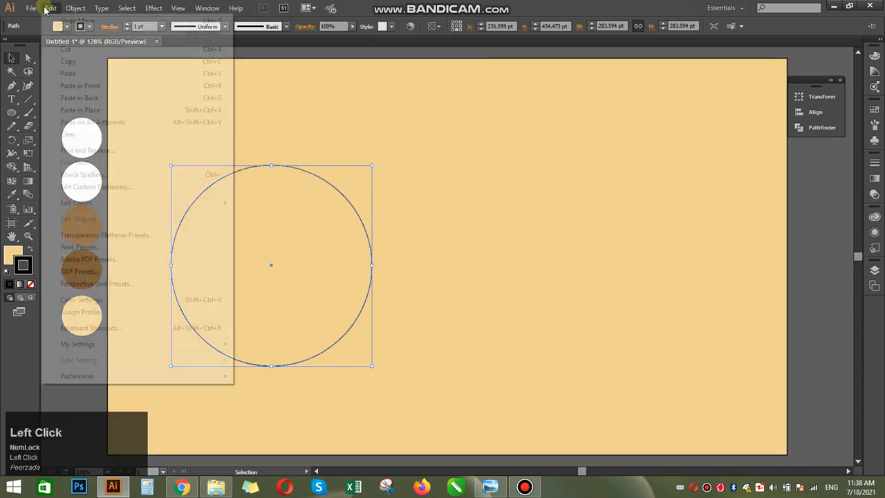
click(83, 63)
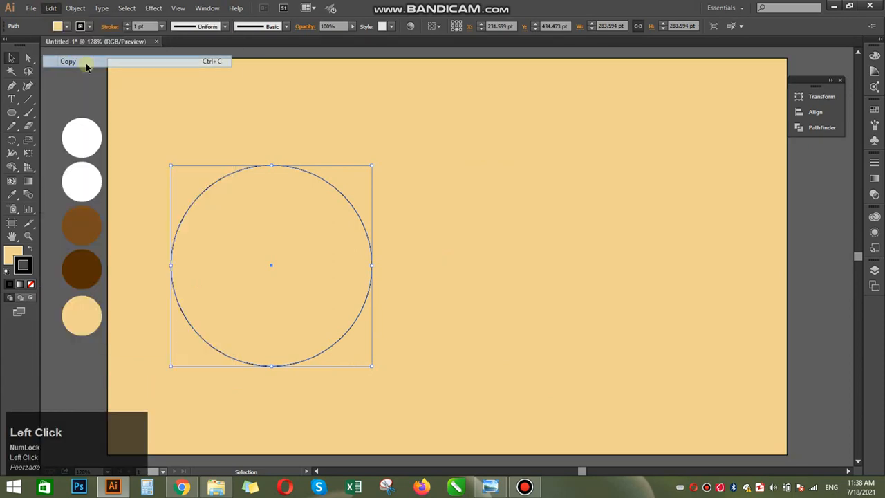
click(51, 8)
click(88, 87)
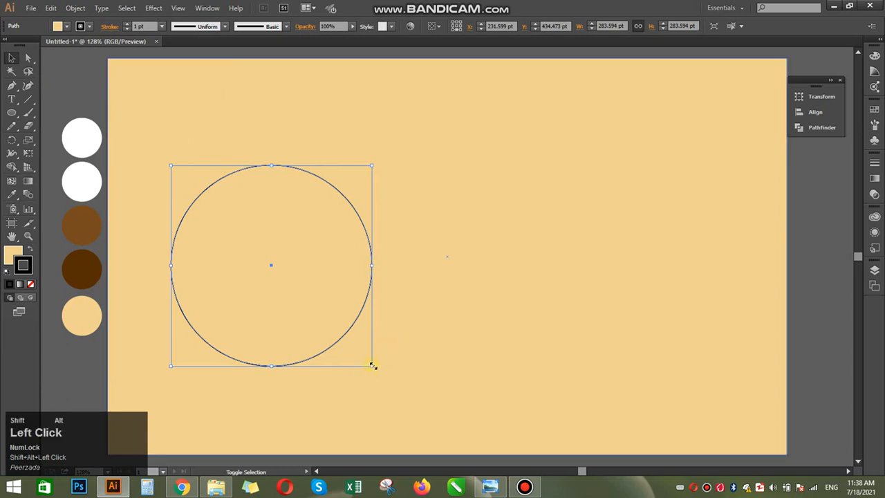
drag(373, 365, 361, 353)
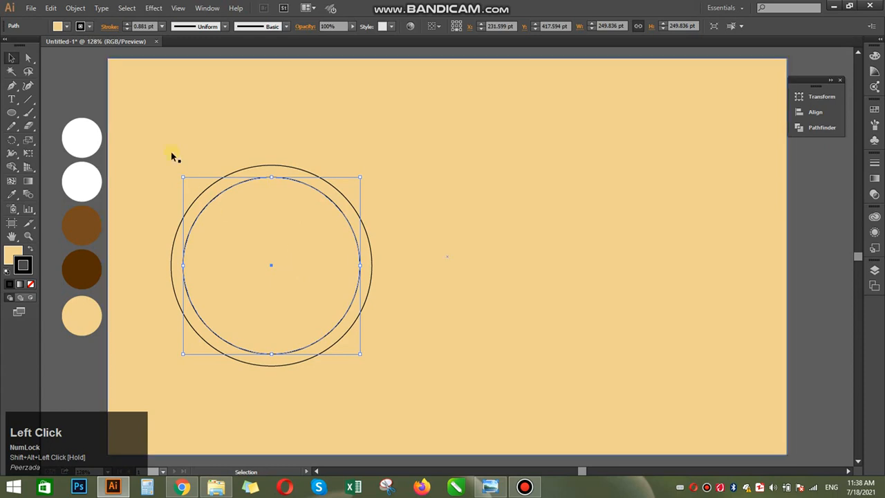
Step: Paste a copy of the 250 pt circle in front and scale it concentrically down to about 222 pt
click(51, 8)
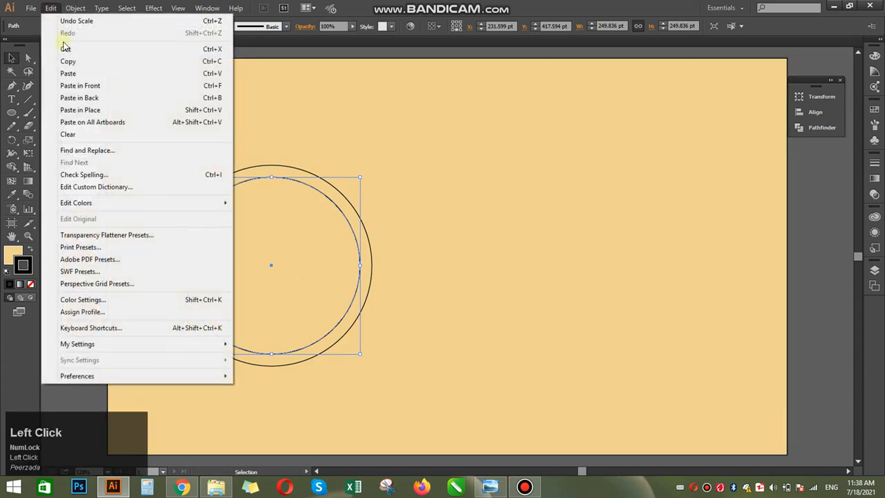
click(84, 64)
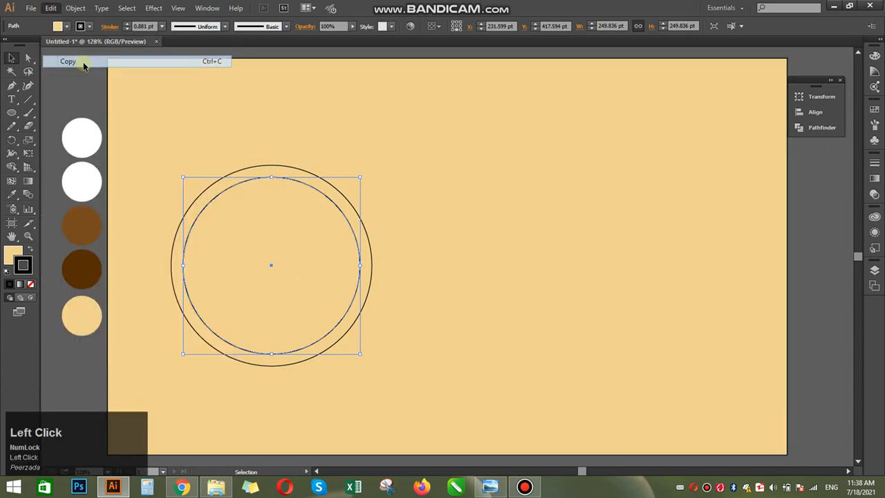
click(51, 8)
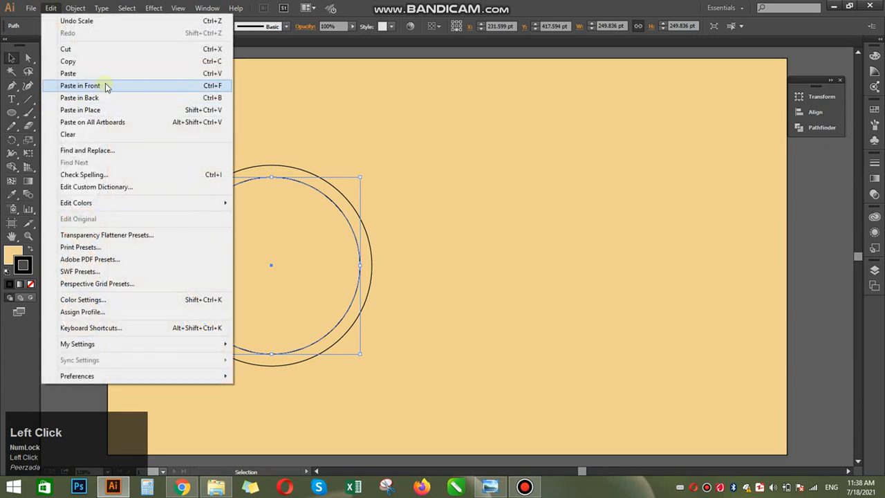
click(105, 86)
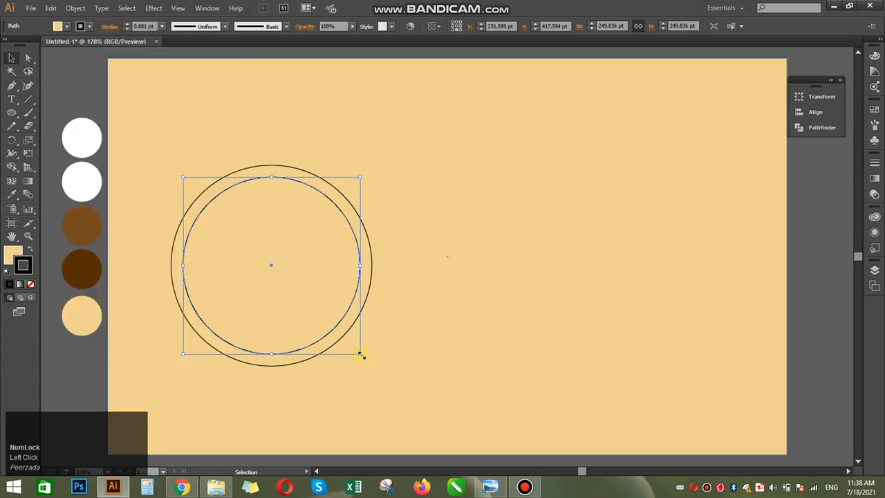
drag(360, 355, 353, 343)
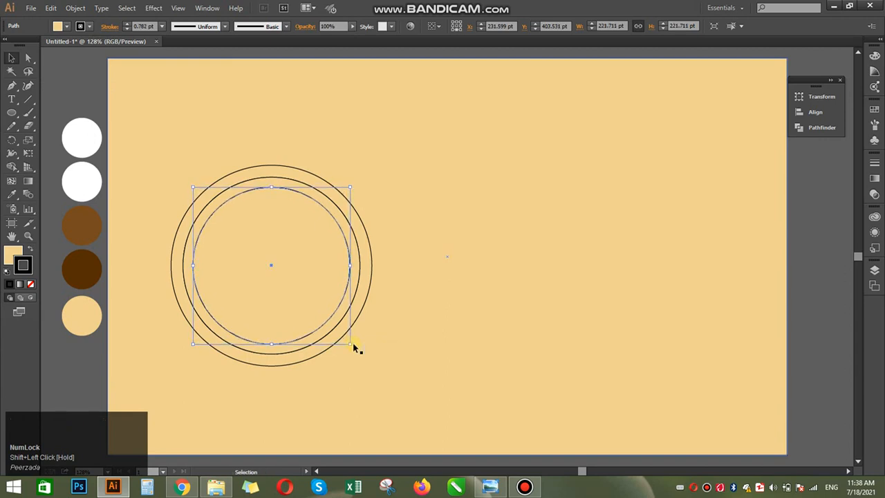
Step: Paste a copy of the 222 pt circle in front and shrink it concentrically to about 214 pt
click(50, 7)
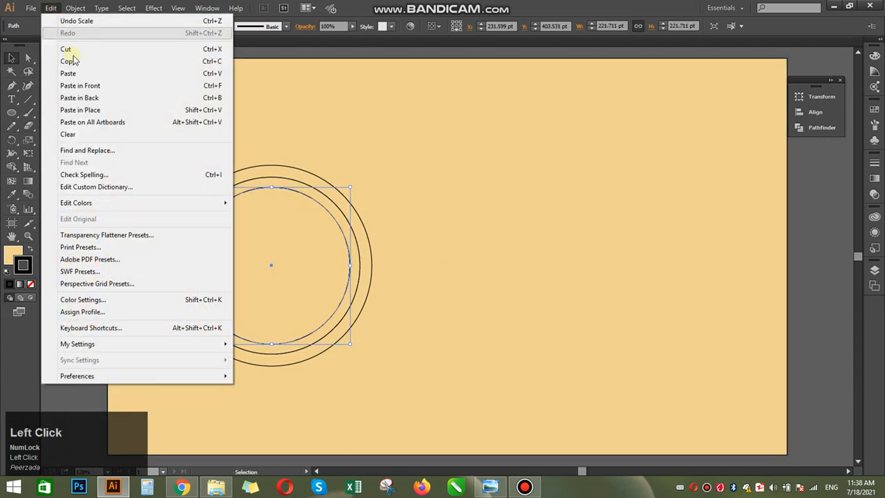
click(74, 62)
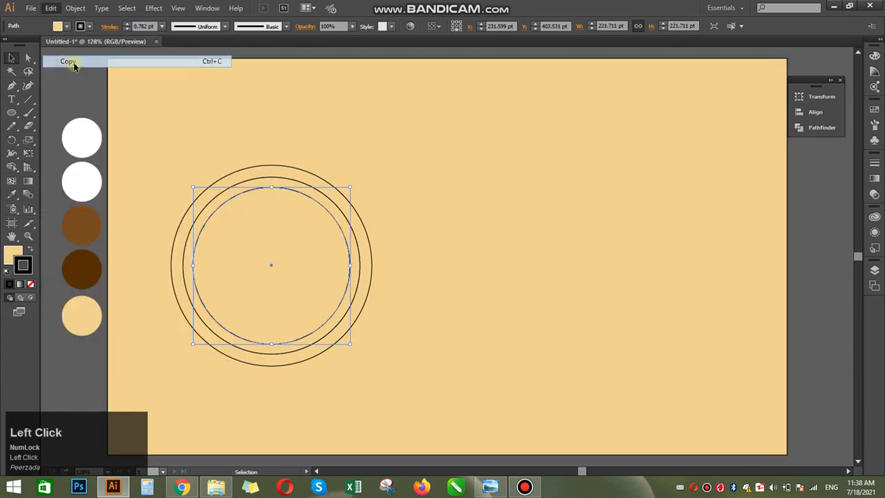
click(70, 8)
click(50, 7)
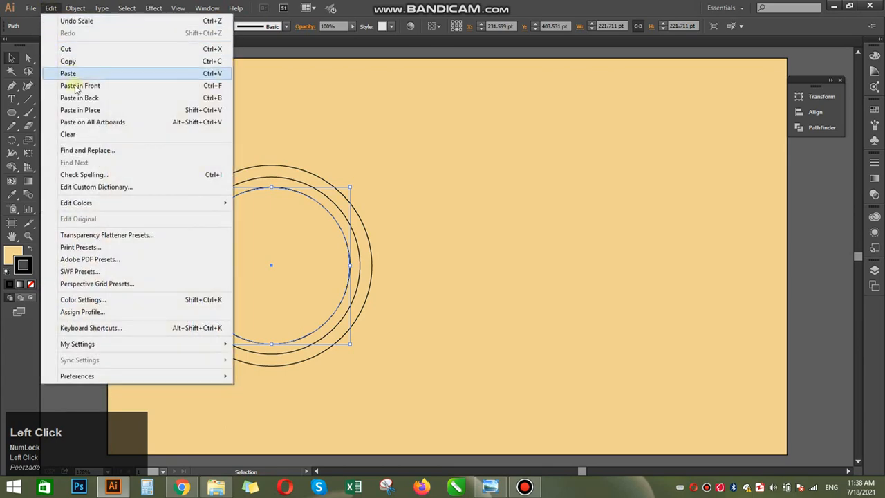
click(80, 86)
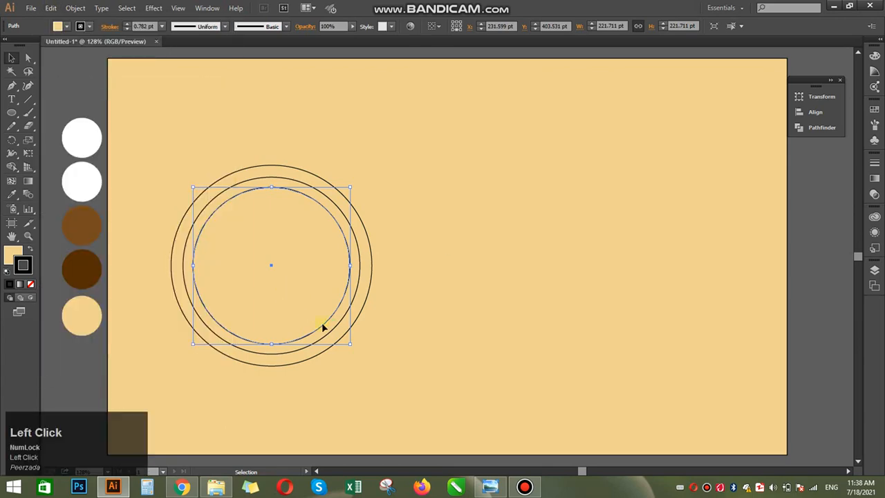
drag(350, 343, 349, 340)
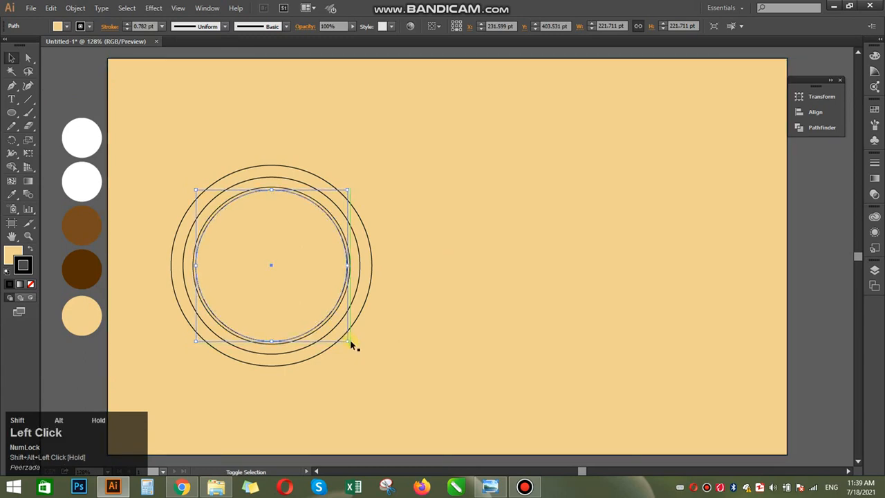
click(93, 380)
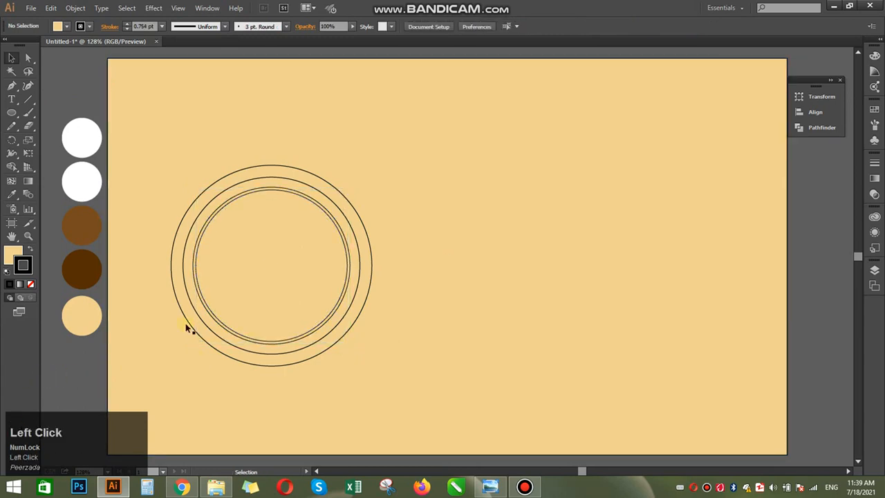
Step: Apply the dark brown swatch circle's colour to the outermost circle with the Eyedropper
click(360, 220)
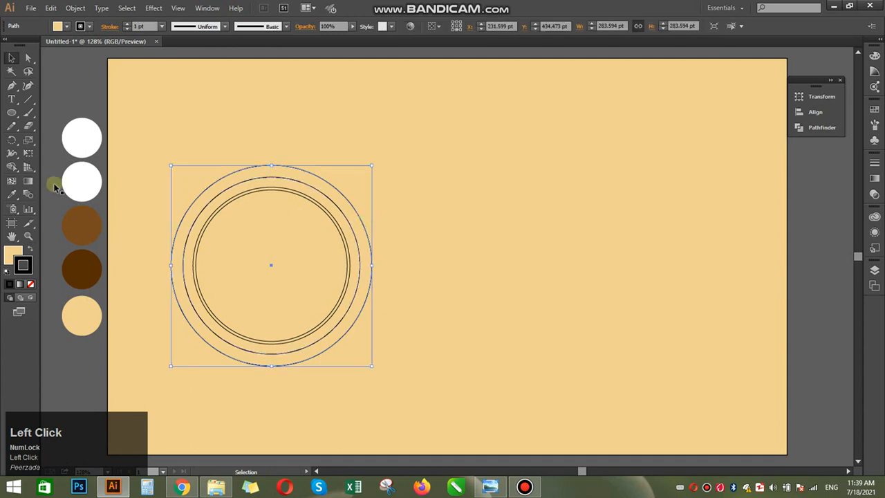
click(11, 198)
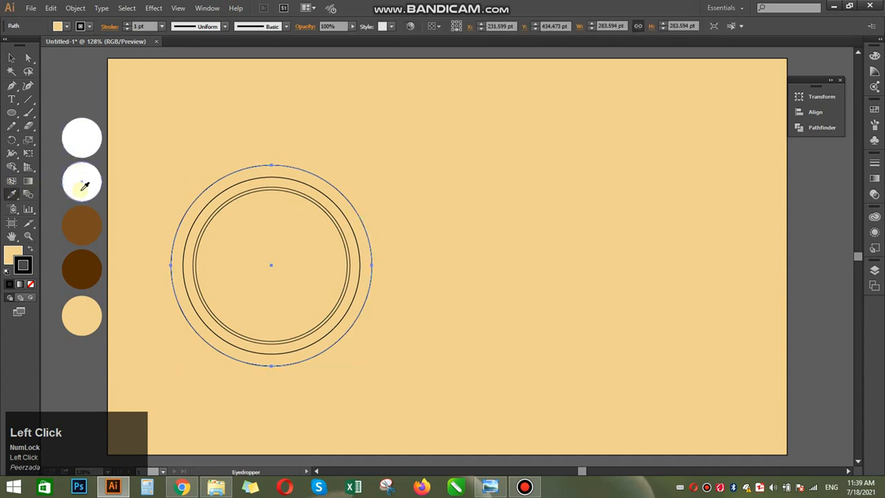
click(82, 267)
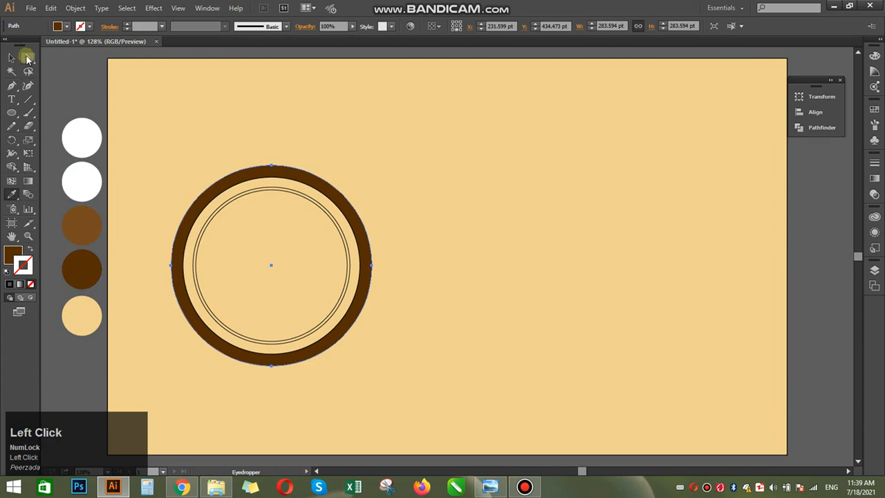
click(11, 59)
click(44, 80)
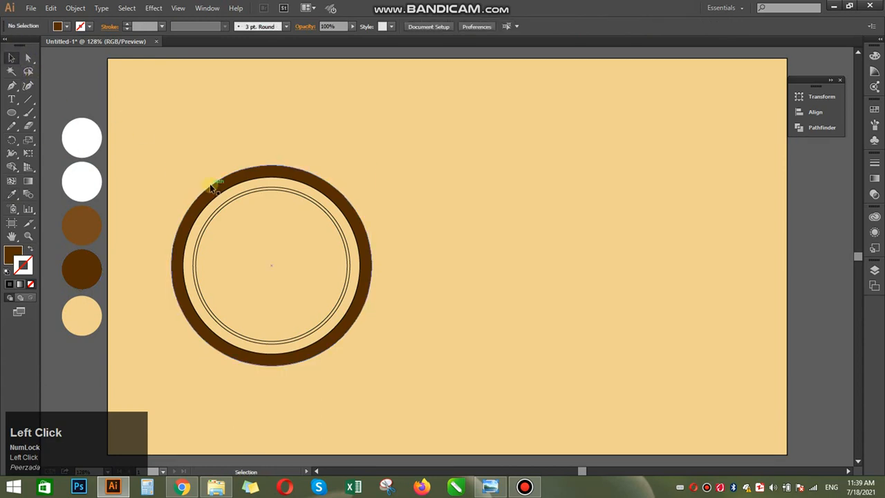
Step: Apply the white swatch circle's colour to the second-largest circle with the Eyedropper
click(222, 200)
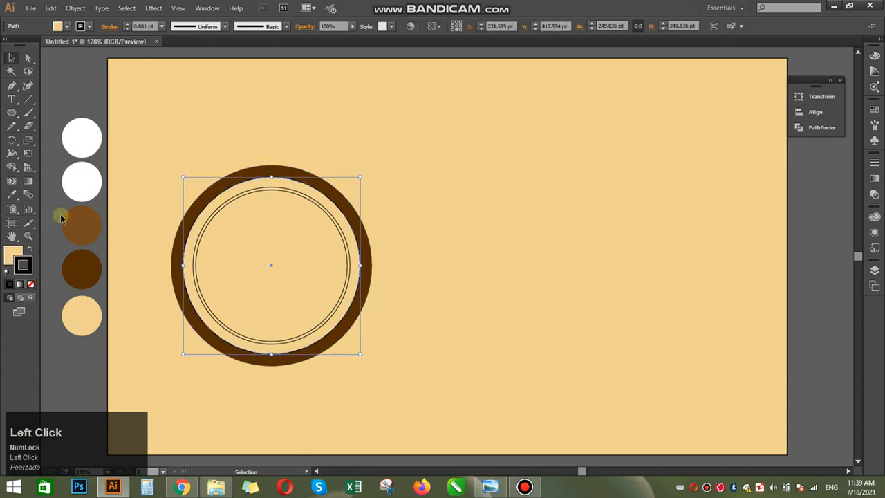
click(12, 192)
click(88, 177)
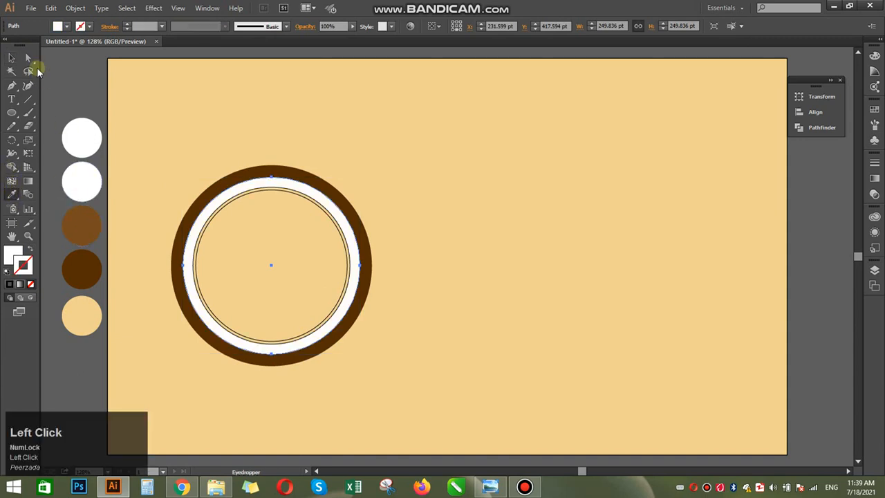
click(13, 55)
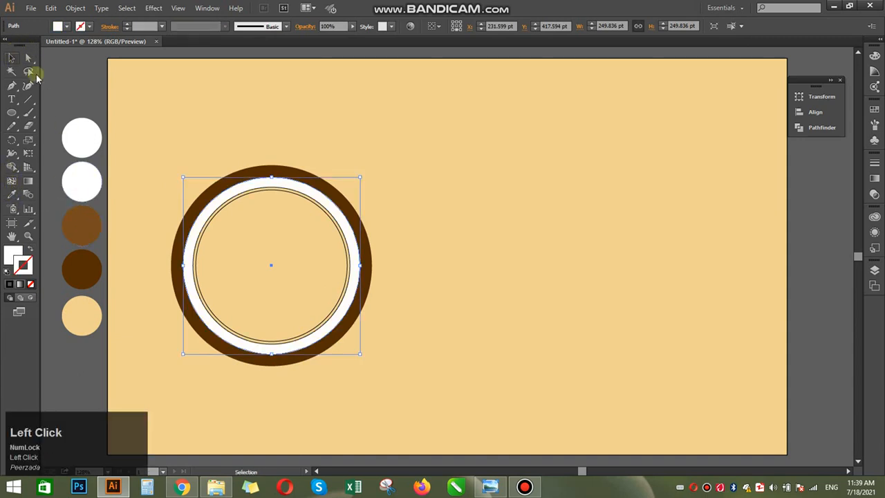
Step: Apply the medium brown swatch circle's colour to the innermost circle with the Eyedropper
click(262, 251)
click(260, 250)
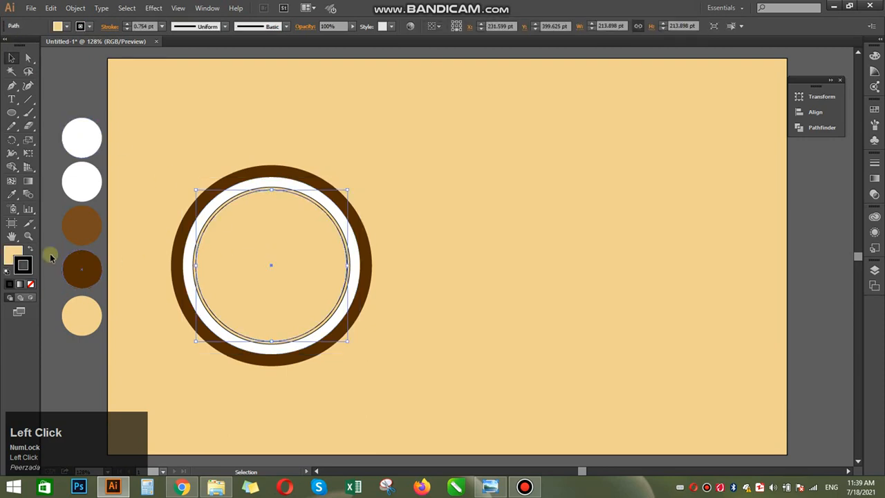
click(12, 193)
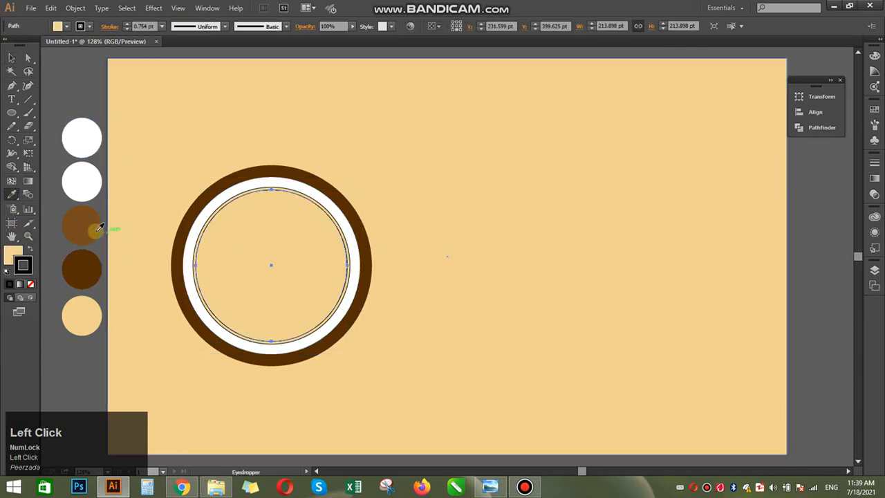
click(85, 228)
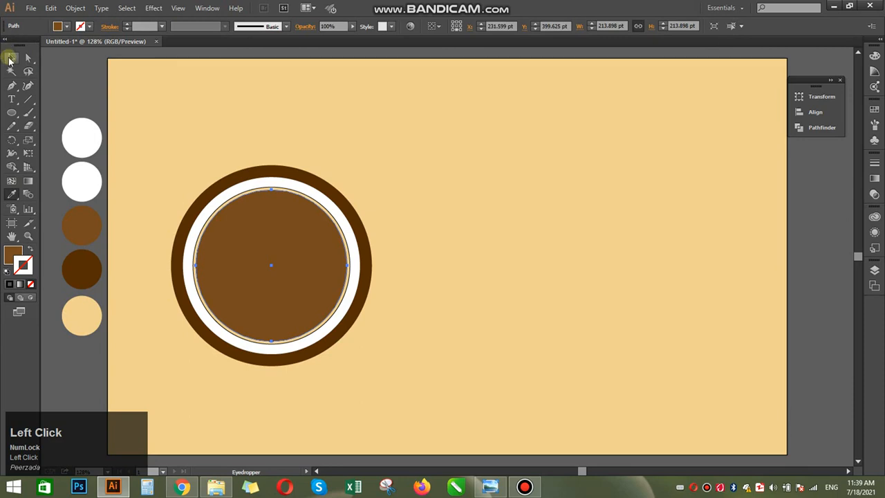
click(12, 58)
click(71, 95)
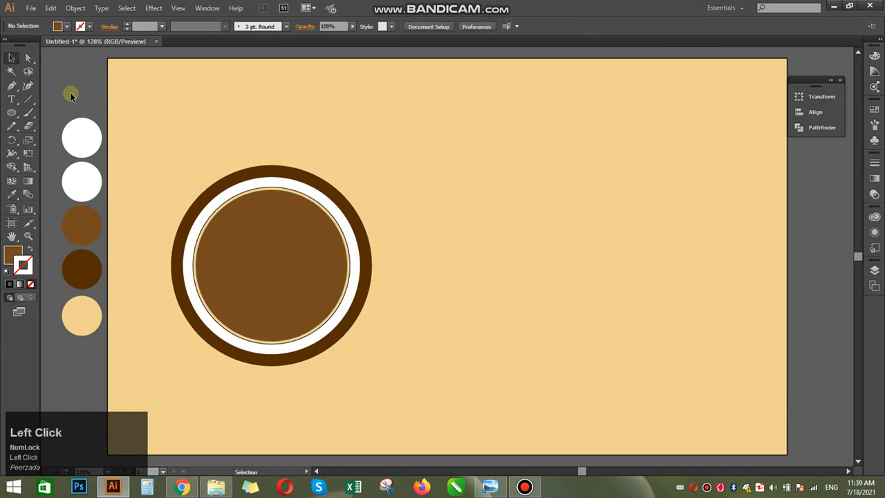
Step: Draw an upright medium brown rectangle about 52 x 112 pt on the empty area right of the circles
right_click(11, 112)
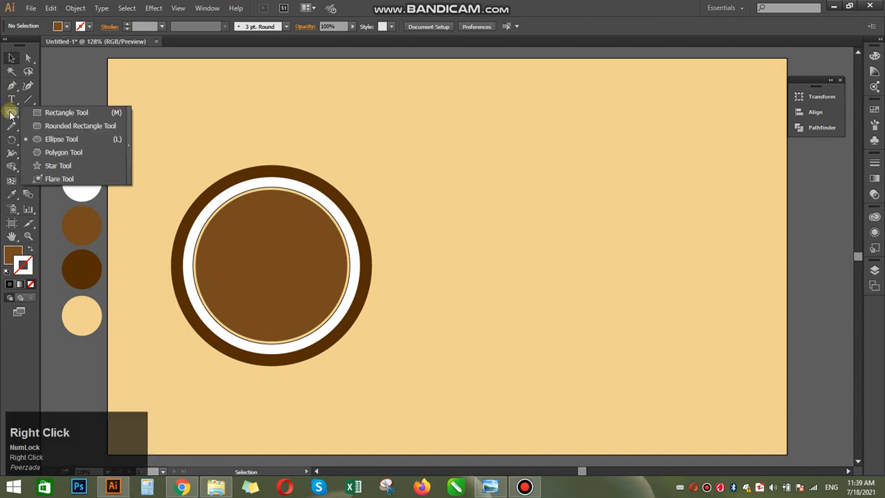
click(76, 113)
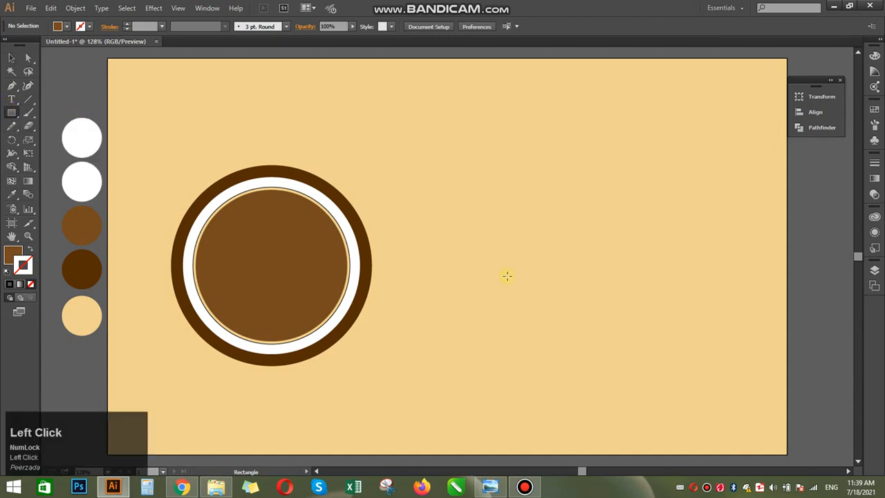
drag(501, 194, 538, 271)
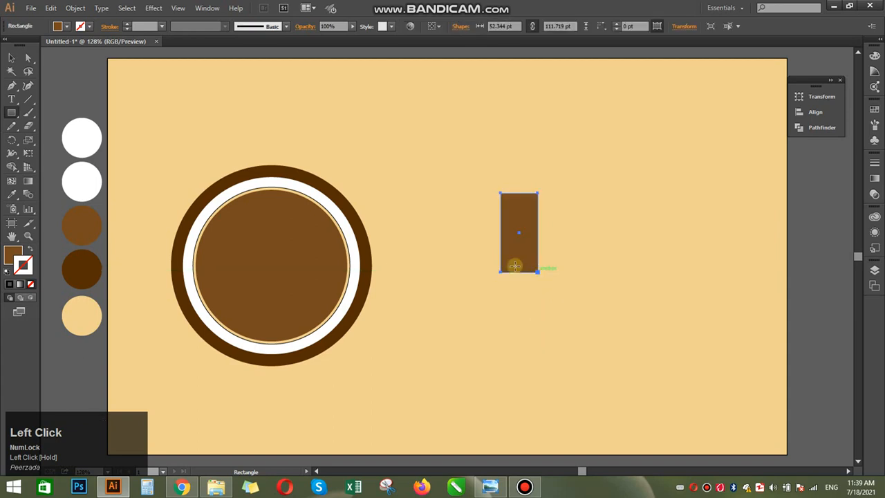
Step: Rotate the medium brown rectangle diagonally and place it against the lower-right edge of the concentric circles as a cup handle
click(11, 57)
click(517, 251)
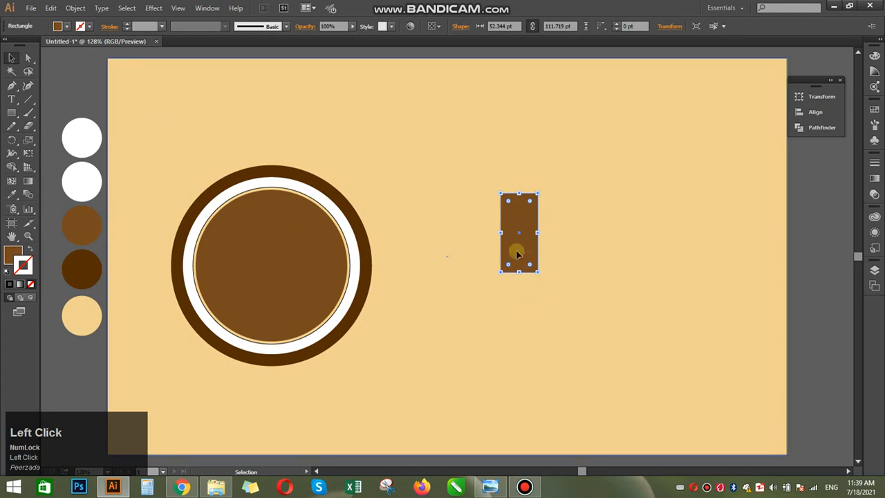
drag(505, 258, 427, 359)
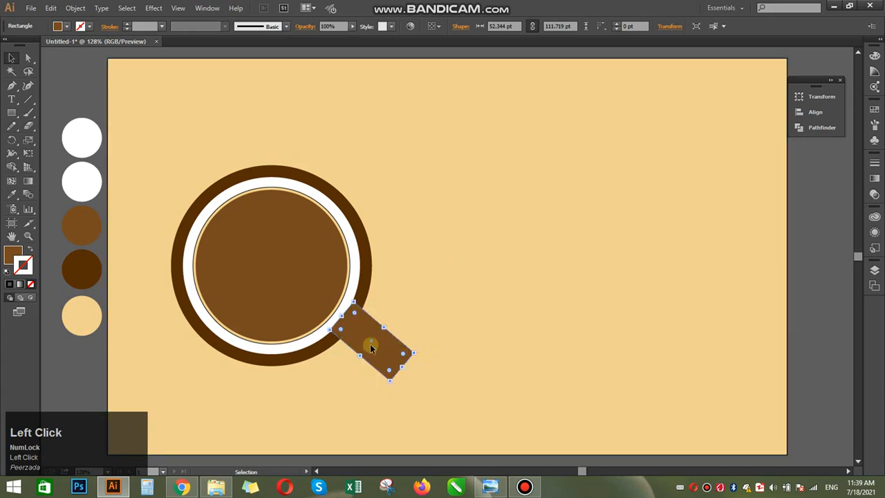
mouse_move(365, 353)
mouse_down()
mouse_move(386, 324)
mouse_move(372, 351)
mouse_up()
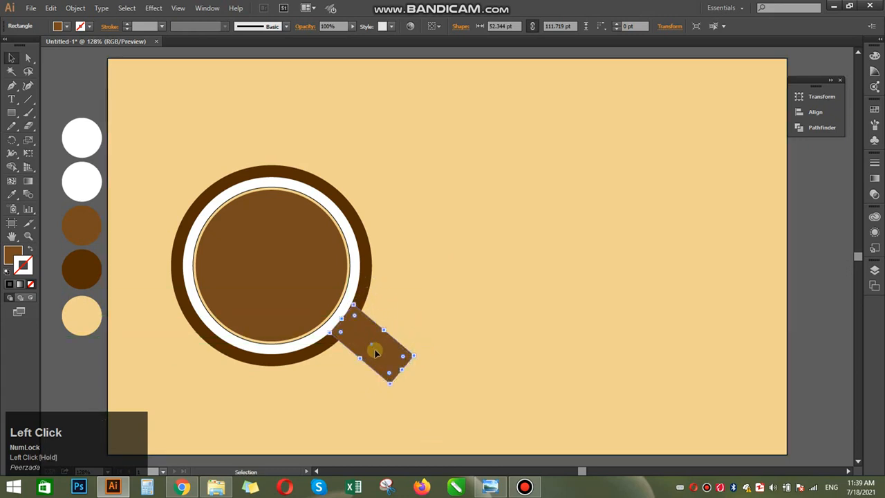
Step: Move the tan background aside and send the brown handle rectangle to the back, behind the circles
drag(360, 256, 4, 235)
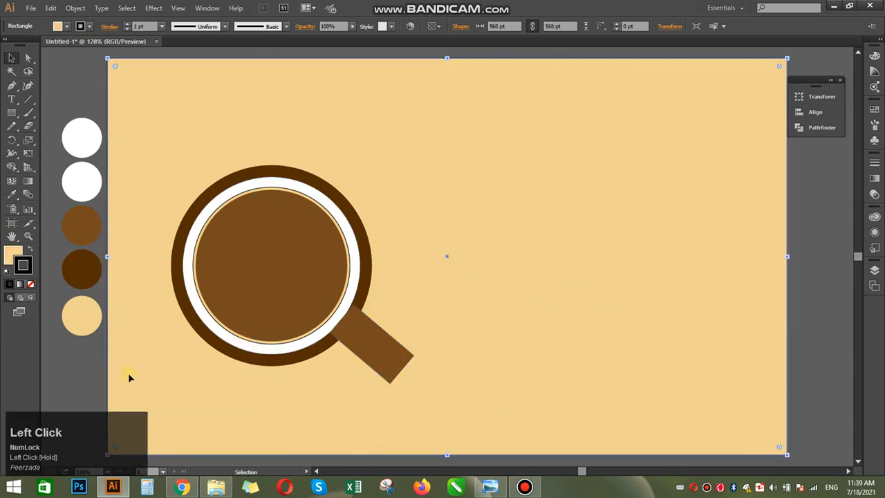
drag(128, 377, 622, 339)
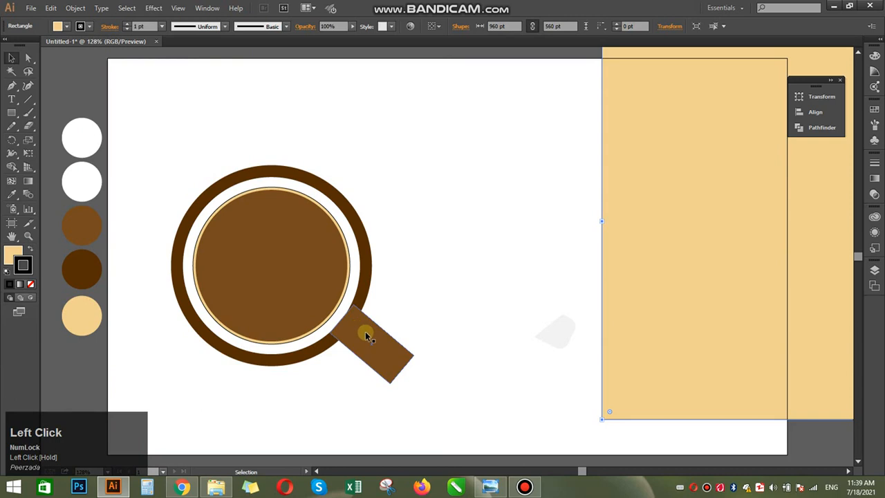
right_click(366, 333)
mouse_move(426, 313)
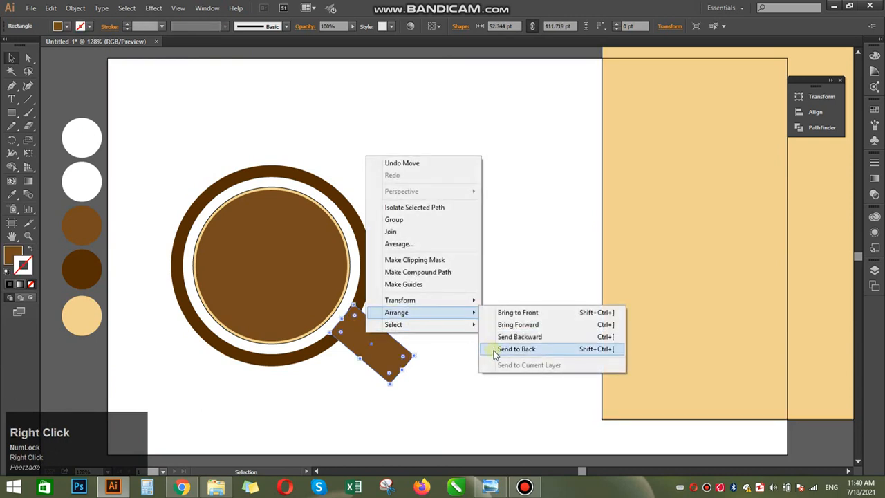
click(495, 350)
click(493, 350)
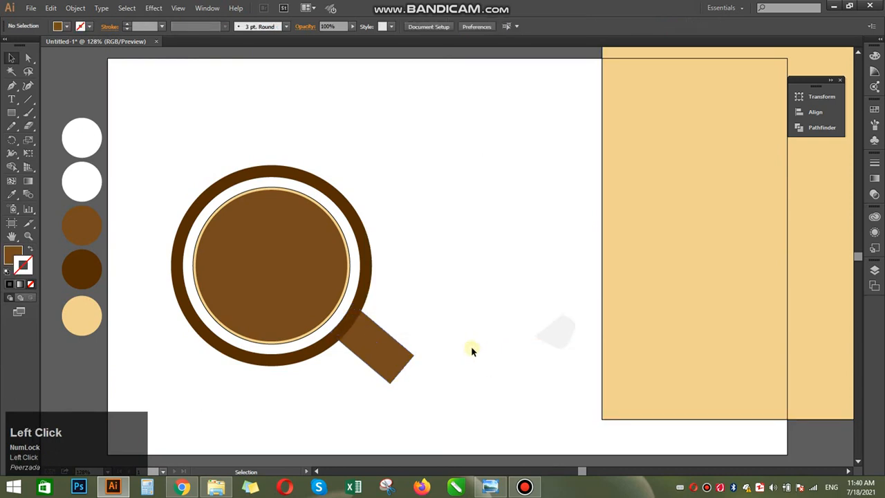
Step: Realign the tan background with the artboard and send it to the back, and delete the stray pale shape right of the handle
drag(636, 328, 150, 336)
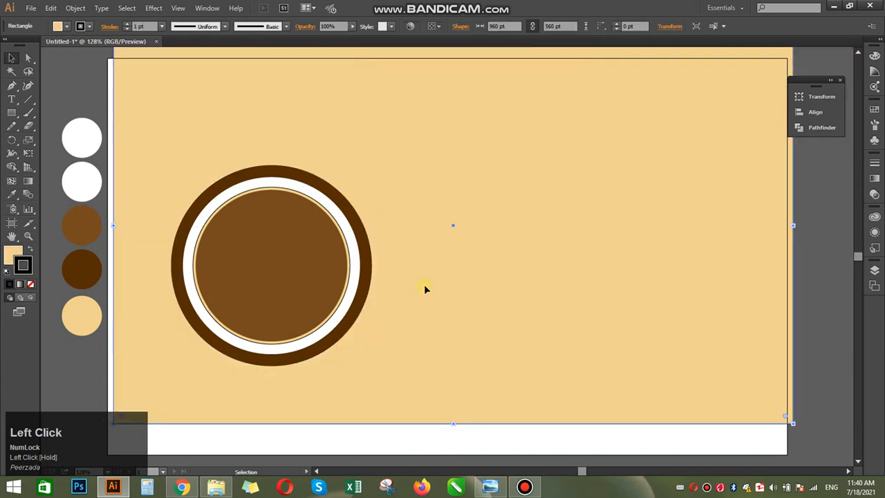
drag(504, 230, 497, 262)
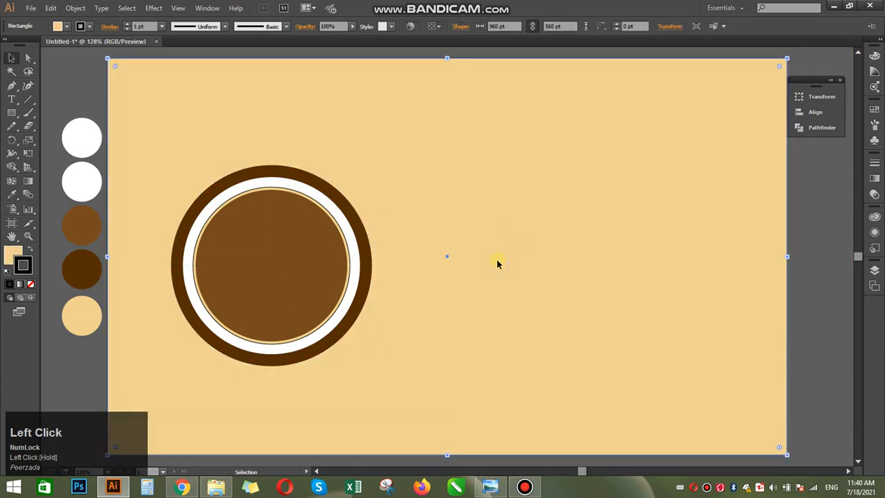
right_click(422, 278)
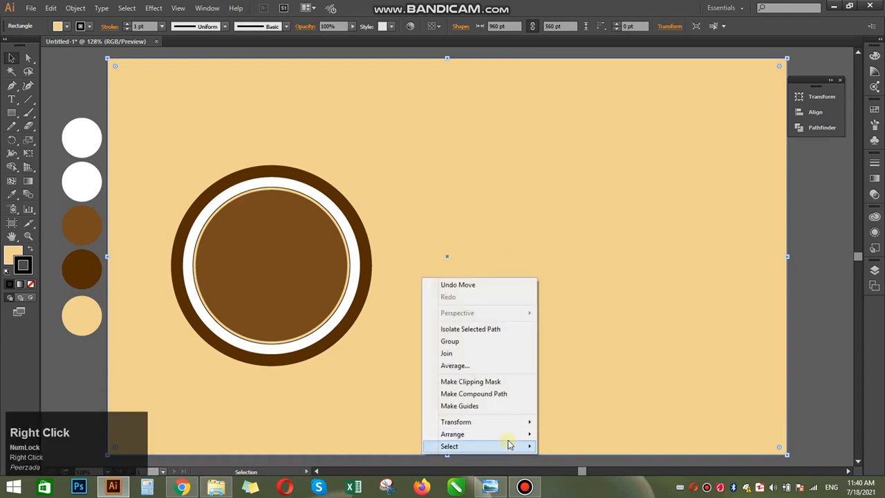
mouse_move(521, 438)
click(573, 470)
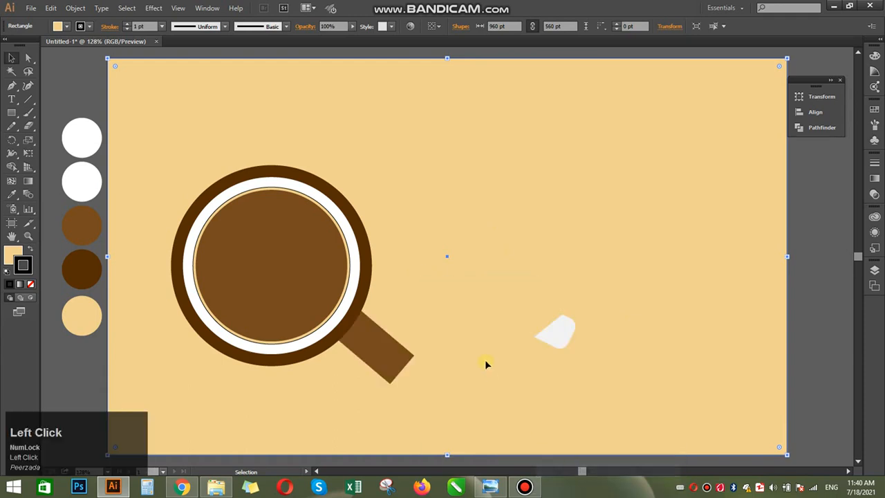
click(569, 342)
key(Delete)
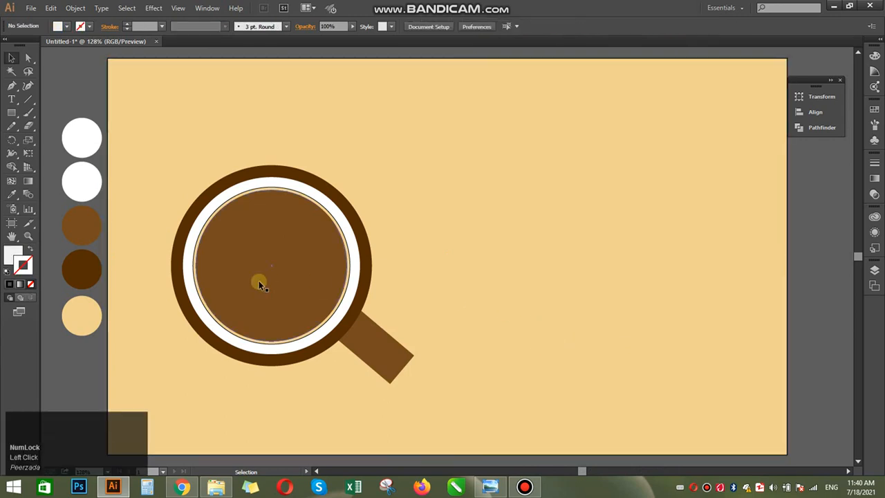
Step: Round the two outer corners of the handle to a radius of about 15 pt
click(28, 58)
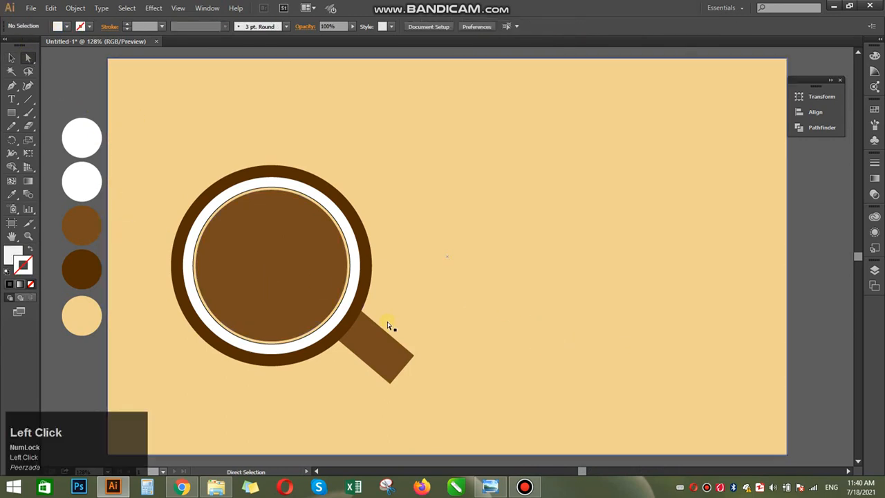
click(385, 364)
click(392, 383)
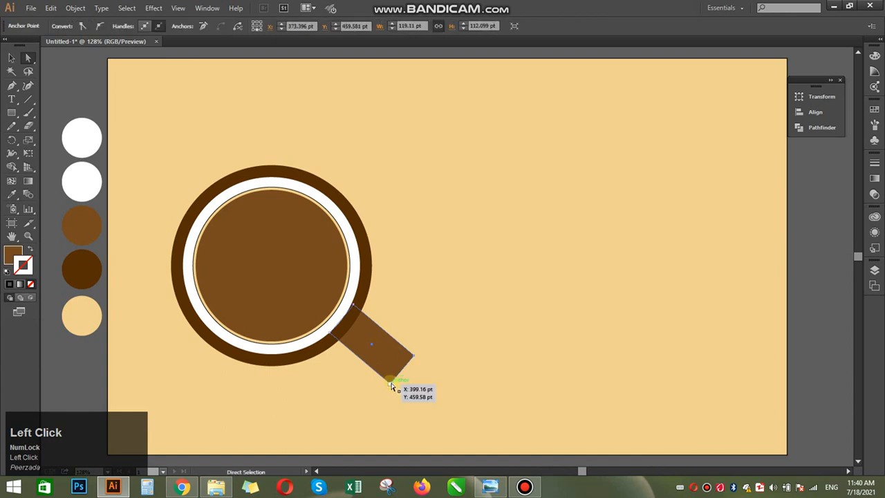
shift+click(411, 360)
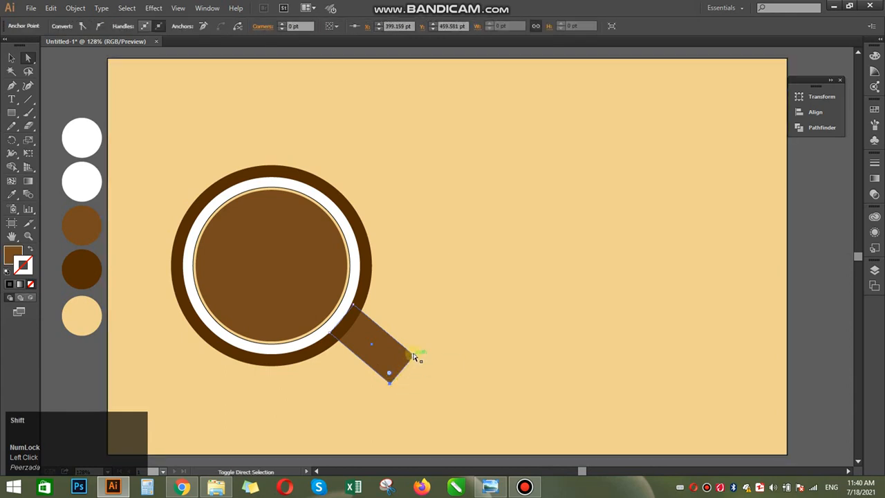
shift+click(412, 356)
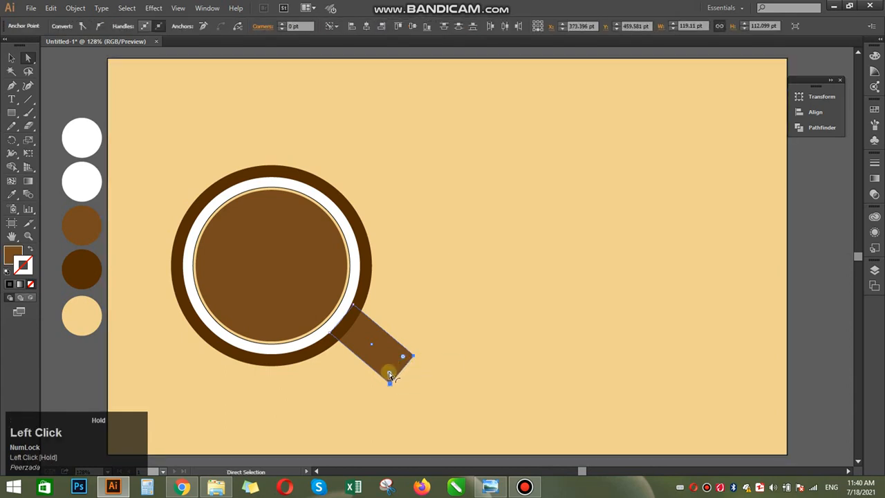
drag(390, 376, 388, 372)
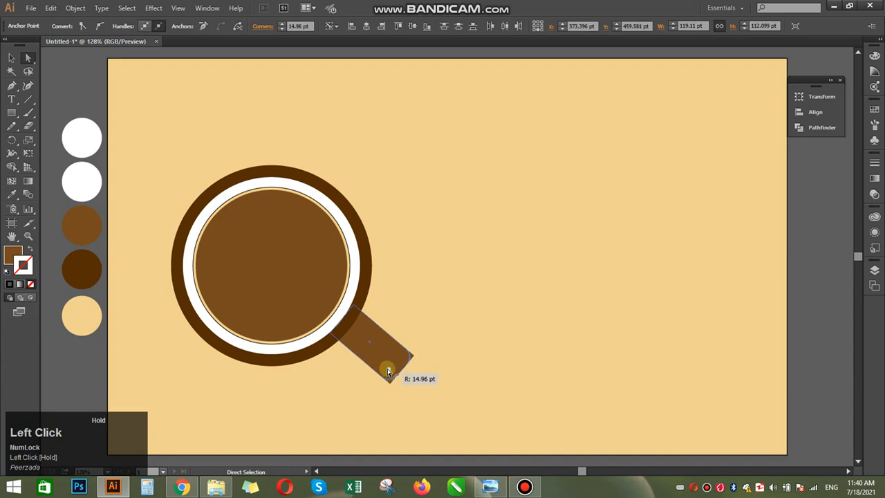
click(70, 376)
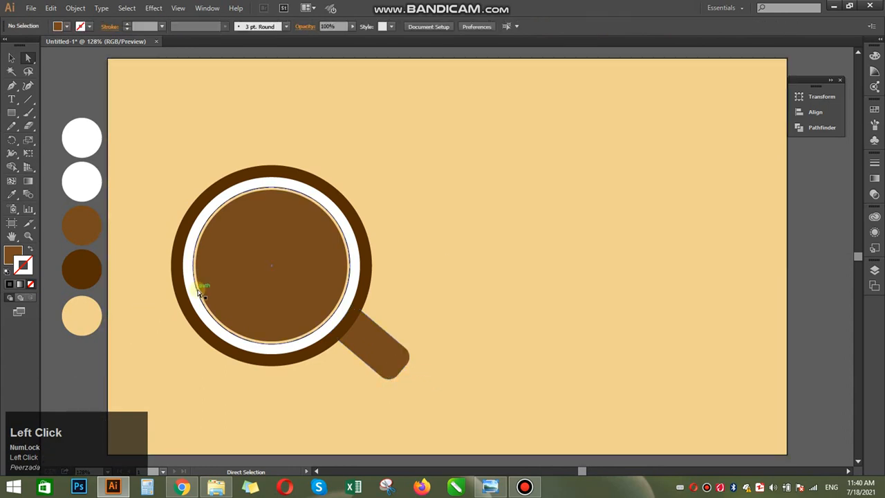
Step: Draw an upright medium brown ellipse about 74 x 119 pt on the empty area right of the cup
right_click(11, 118)
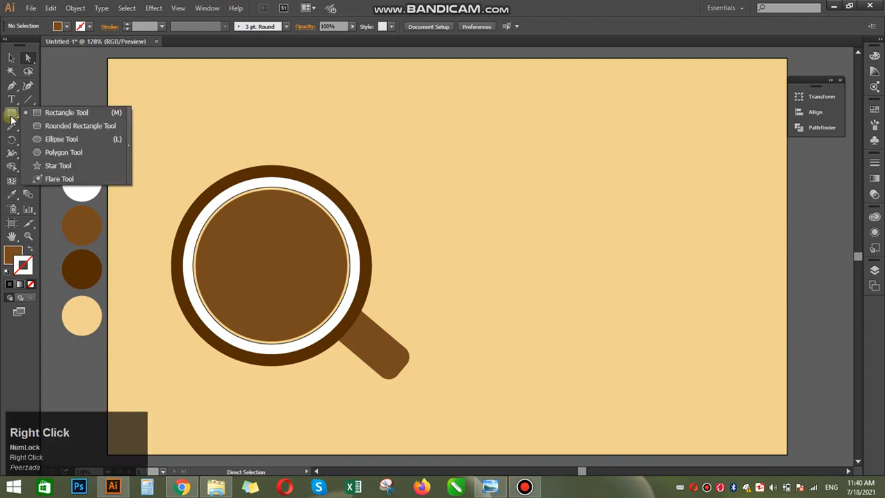
click(62, 139)
drag(471, 182, 524, 266)
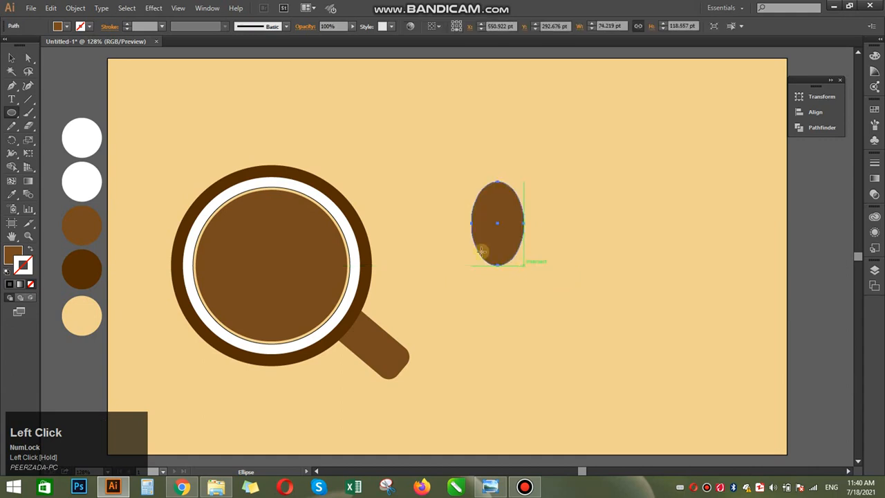
Step: Draw an S-shaped curve with the Pen tool through the ellipse, extending beyond its upper and lower ends
key(p)
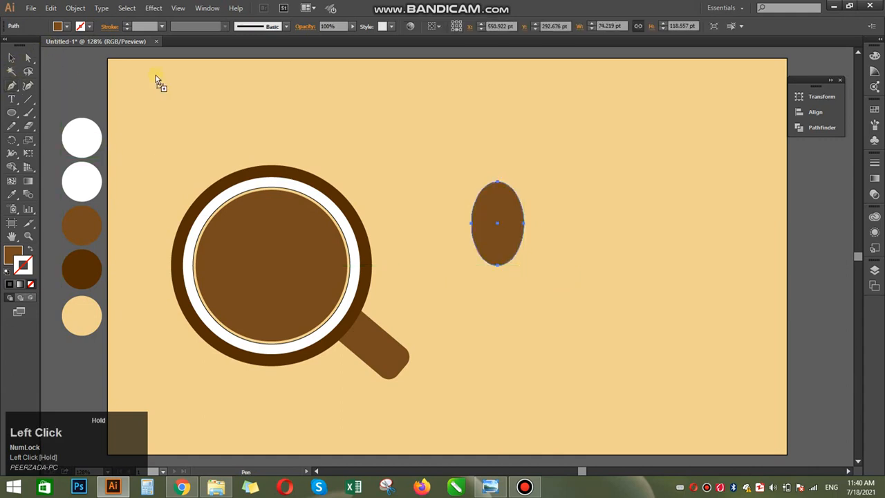
click(498, 155)
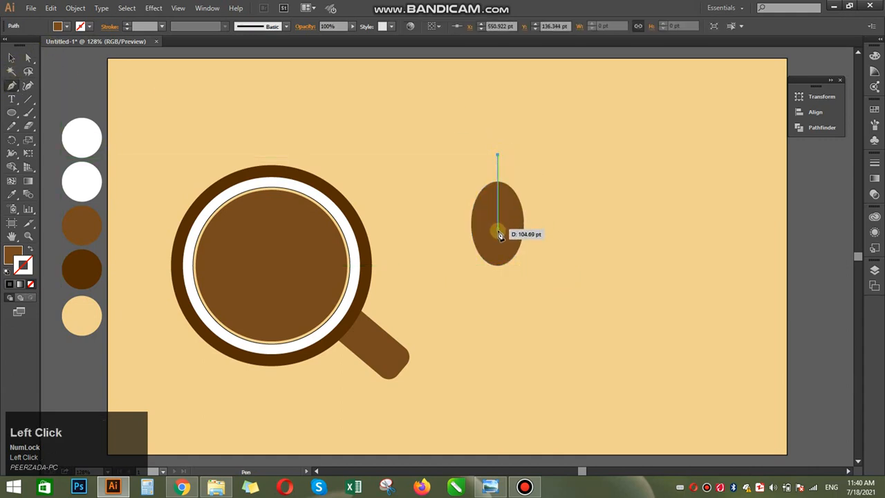
drag(497, 230, 519, 251)
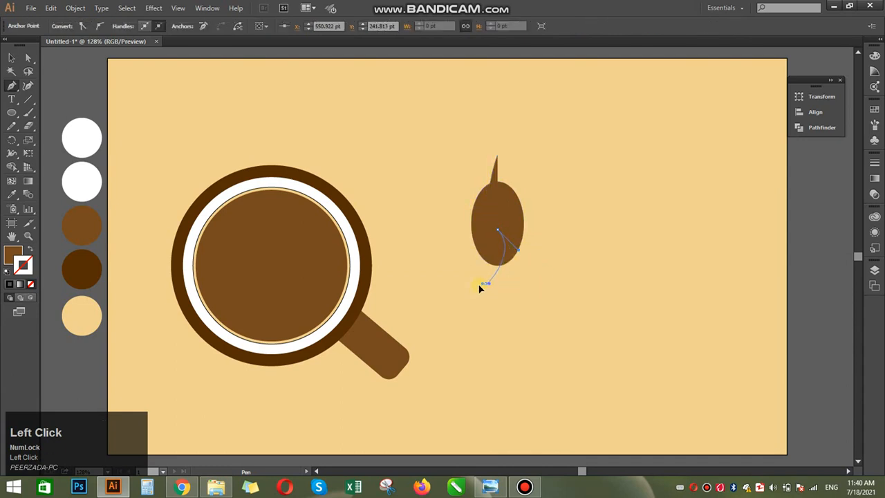
drag(476, 293, 475, 288)
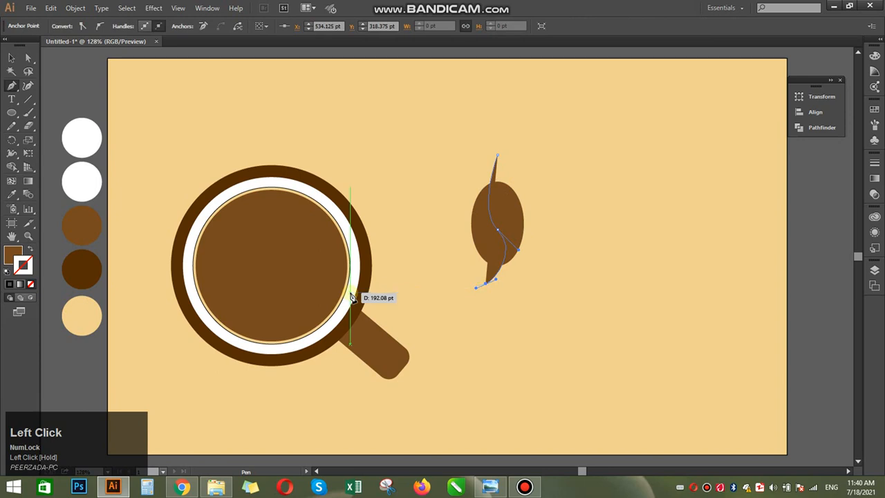
Step: Give the S-shaped curve the default black 1 pt stroke and no fill
click(9, 272)
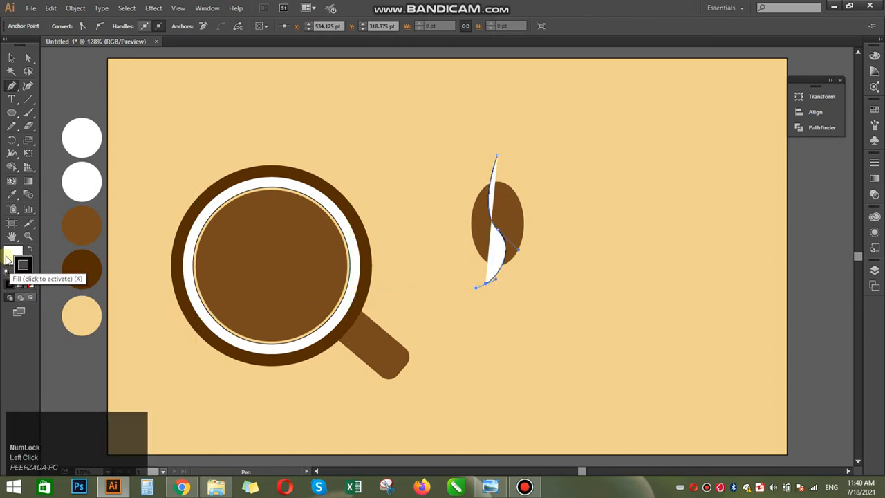
click(11, 255)
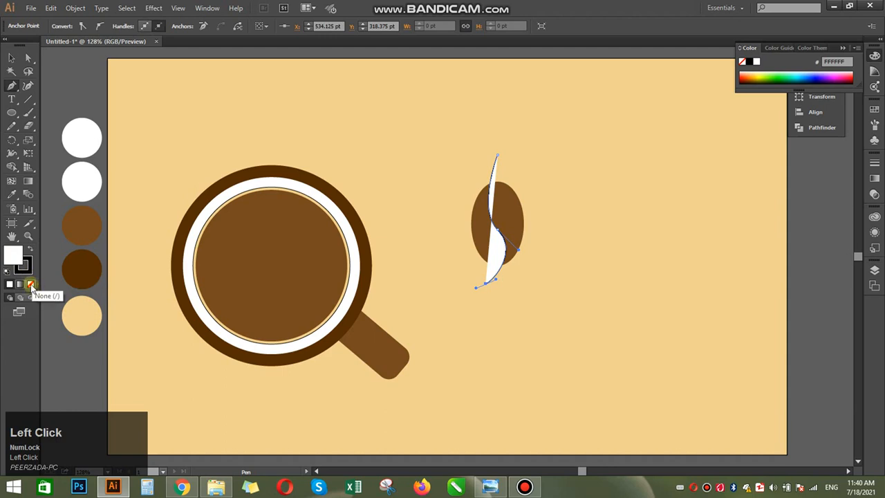
click(31, 285)
click(11, 57)
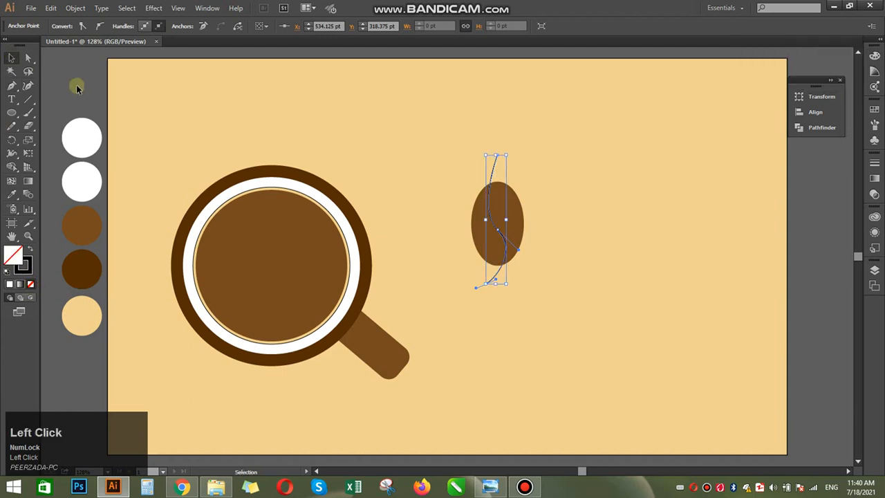
click(456, 201)
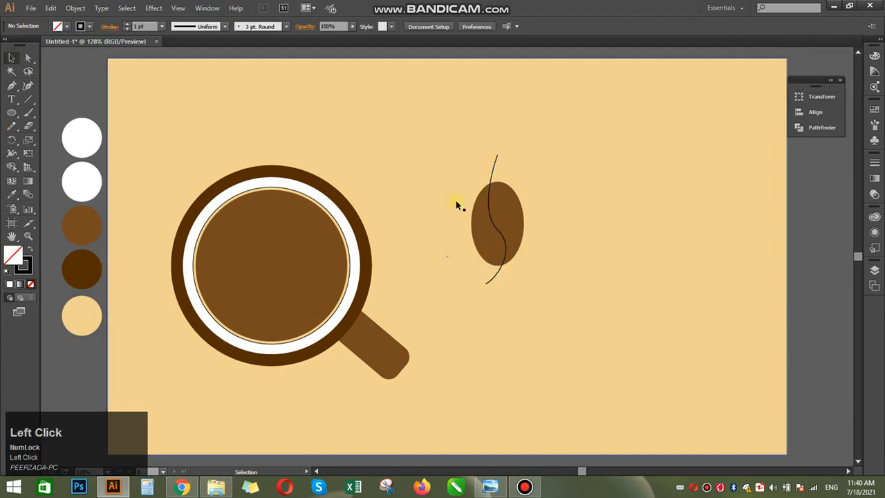
Step: Nudge the S-shaped curve slightly right, split the ellipse along it with Pathfinder Divide, and ungroup the pieces
drag(507, 241, 510, 244)
shift+click(520, 240)
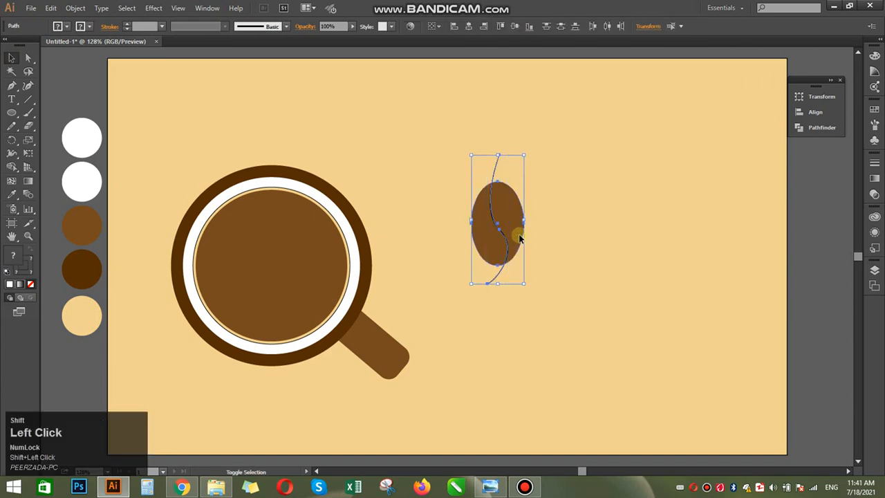
click(807, 131)
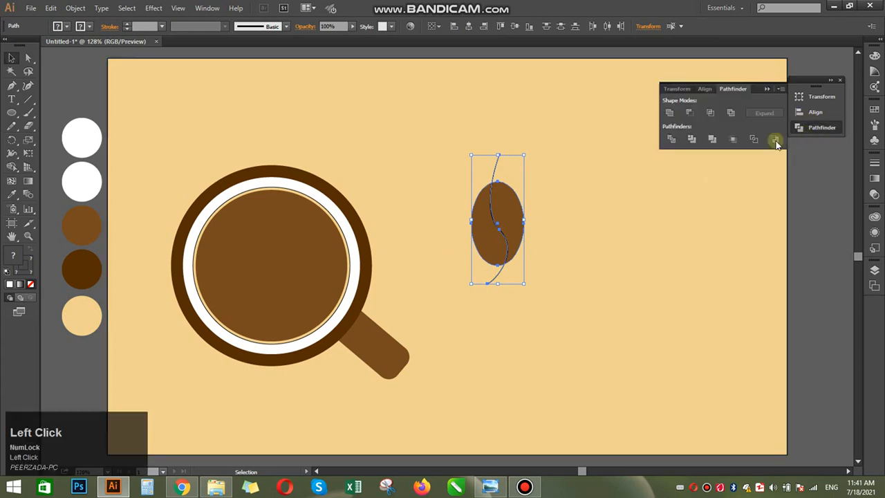
click(670, 140)
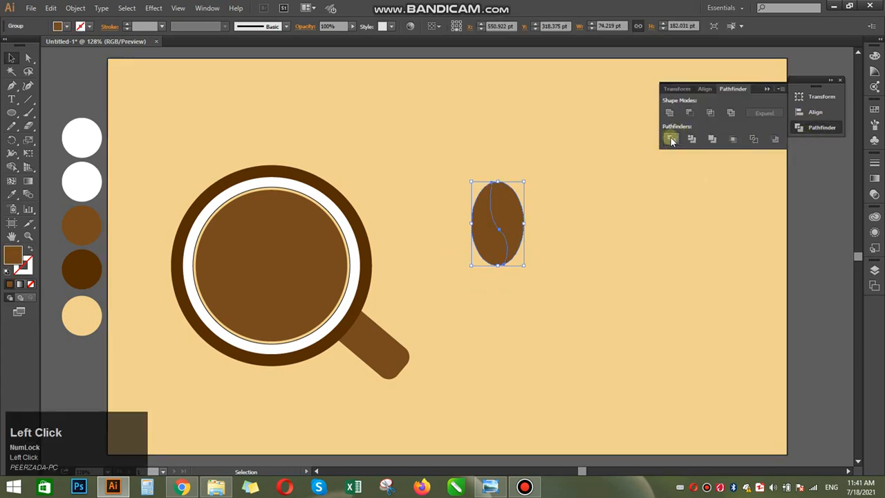
right_click(562, 214)
click(625, 280)
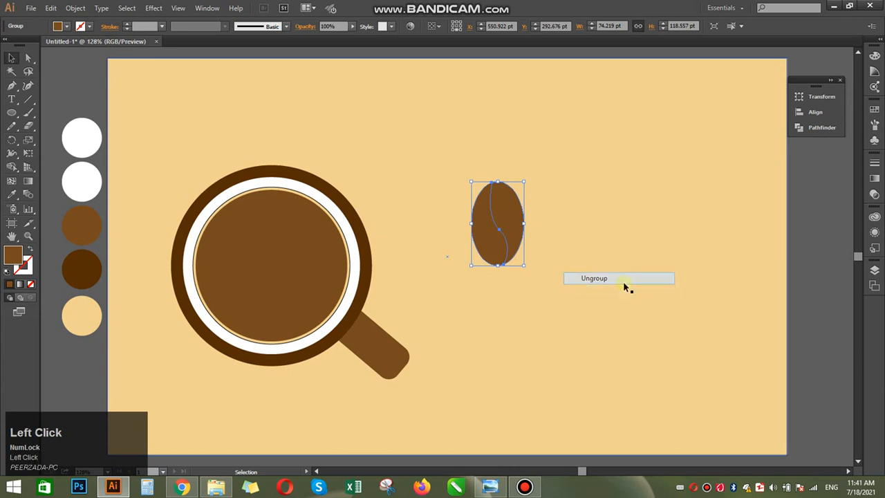
click(795, 298)
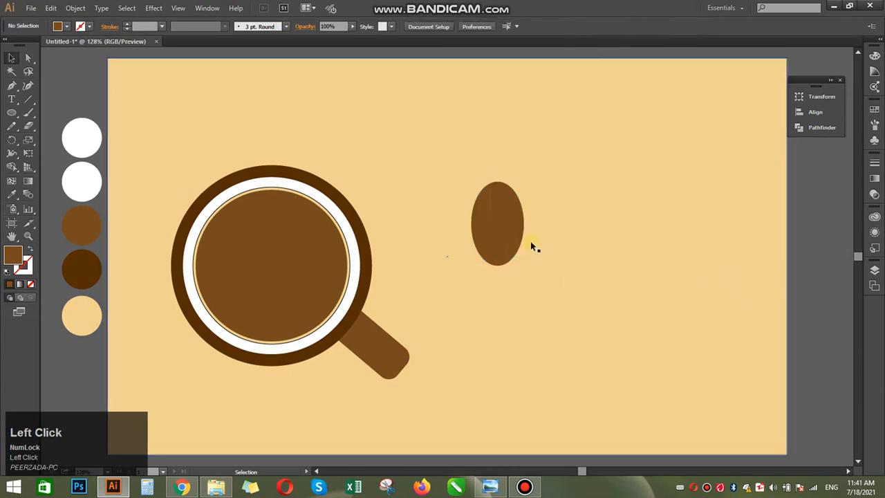
Step: Shift the ellipse's right half slightly right to open a narrow S-shaped gap, and select both halves of the coffee bean
drag(512, 233, 519, 233)
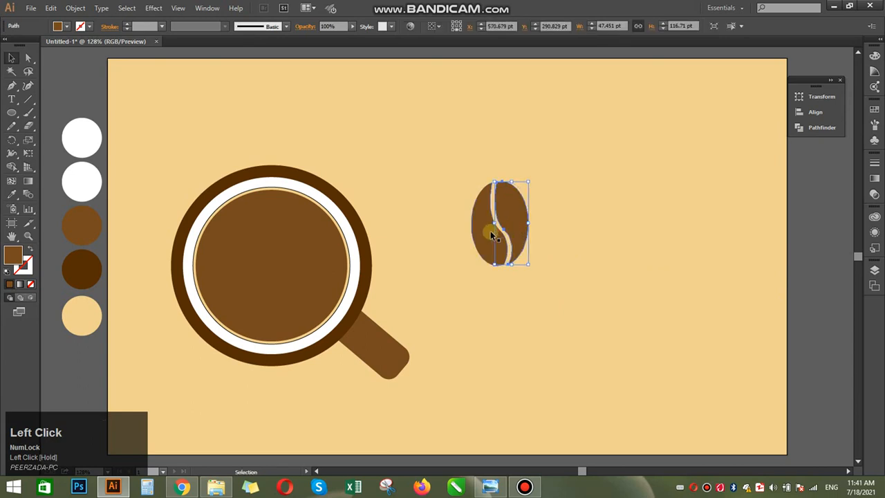
shift+click(484, 237)
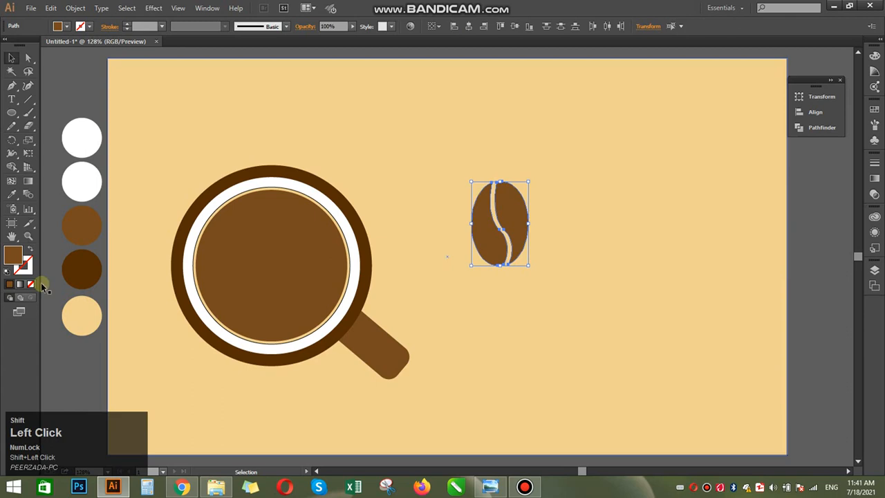
Step: Fill both halves of the coffee bean with the tan swatch's colour and group them
click(11, 196)
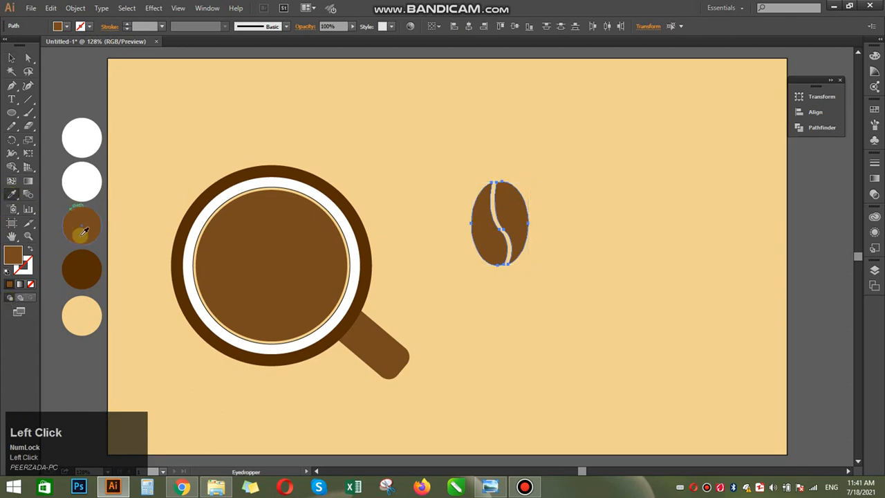
click(93, 312)
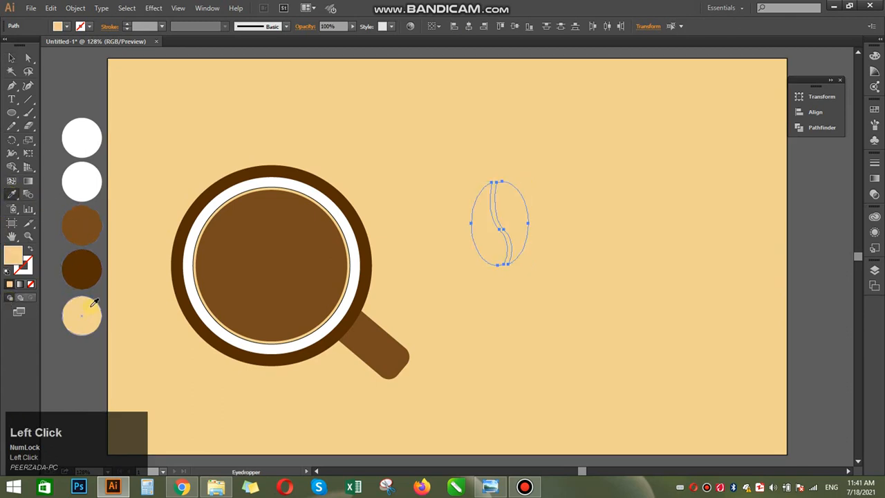
click(12, 58)
key(ctrl+g)
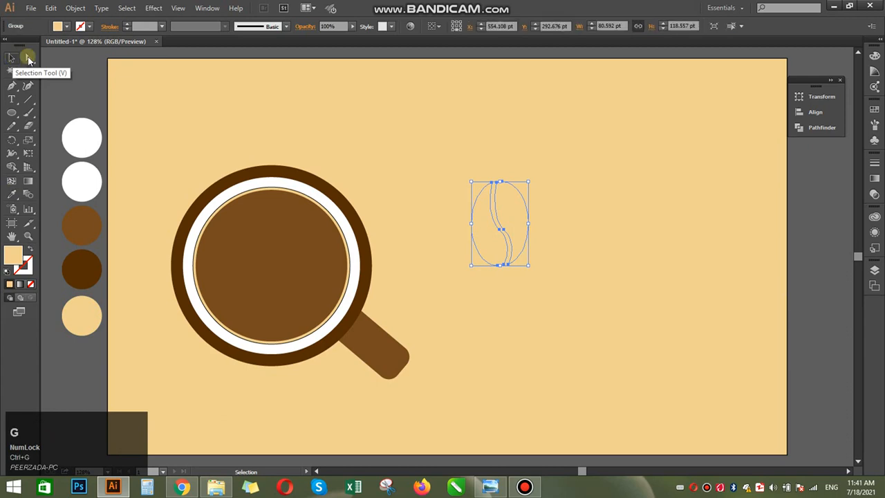
Step: Place a tilted bean of about 24 × 26 pt at the coffee's upper left, copy it lower left and bottom, and shrink the lower-left copy to about 13 × 14 pt
drag(519, 237, 245, 285)
key(ctrl+z)
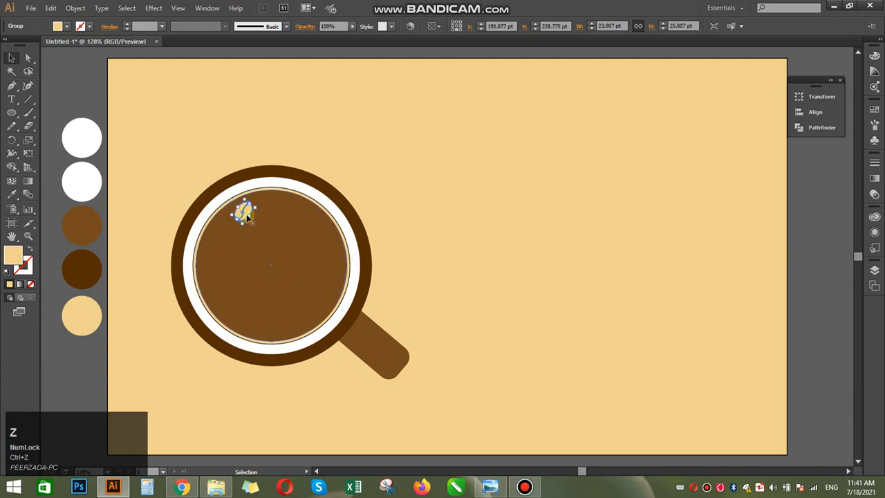
drag(246, 215, 280, 325)
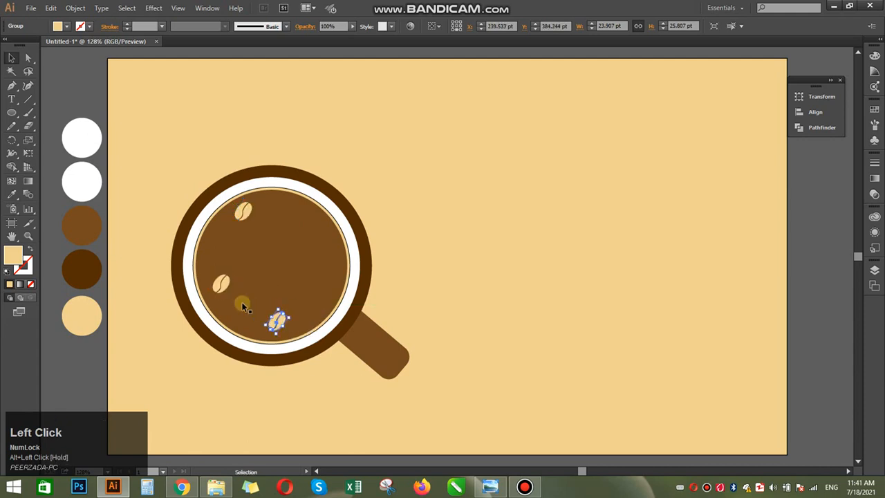
drag(226, 293, 218, 286)
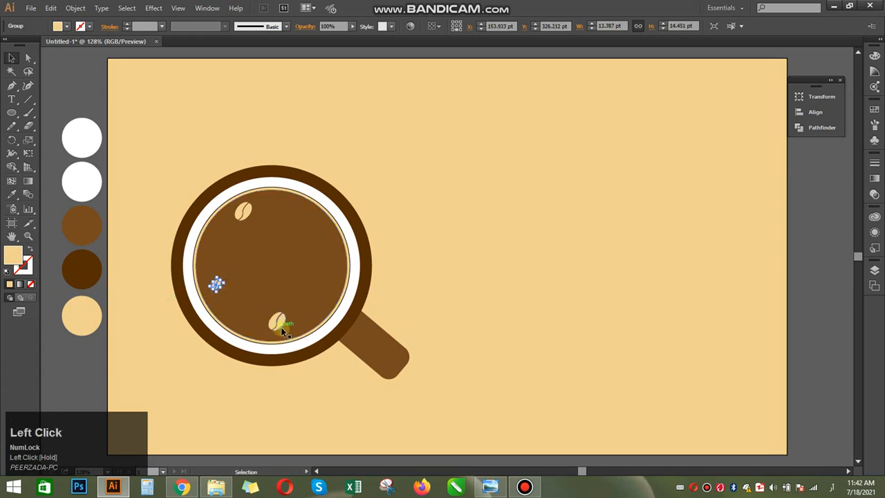
Step: Copy the bottom bean to the coffee's upper right, and scale the bottom bean down to about 18 × 20 pt
drag(281, 328, 310, 241)
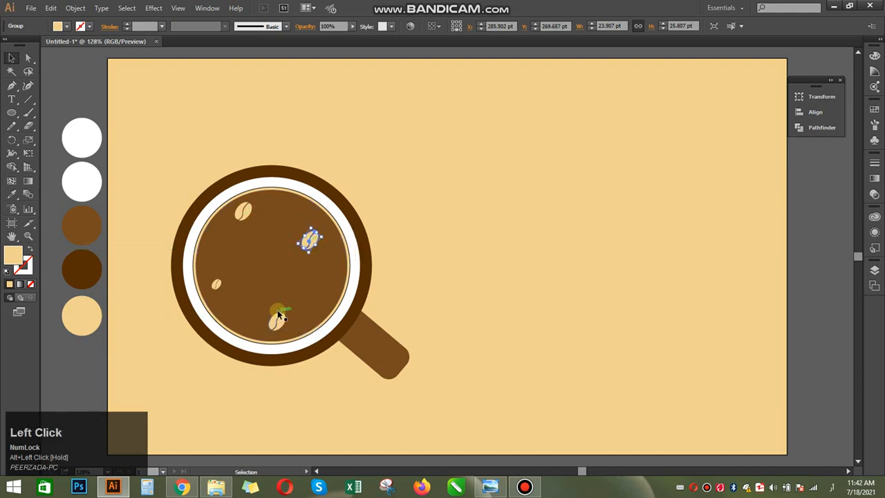
click(278, 321)
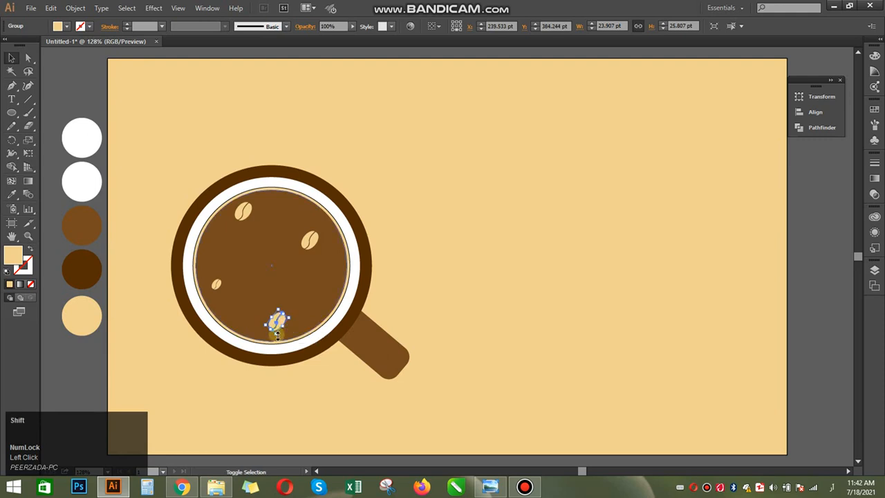
drag(277, 335, 274, 326)
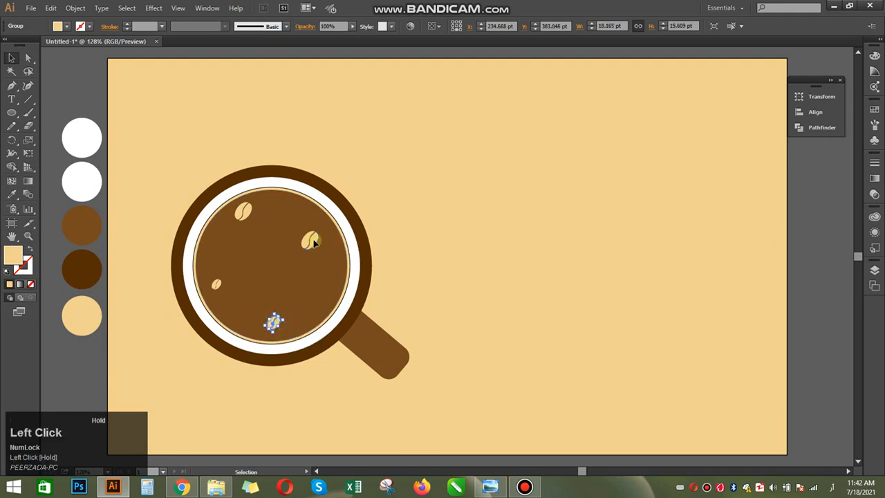
Step: Resize the upper-right bean to about 21 × 23 pt and place a copy of it between the lower-left and bottom beans
mouse_move(314, 241)
mouse_down()
mouse_move(311, 222)
mouse_move(306, 250)
mouse_up()
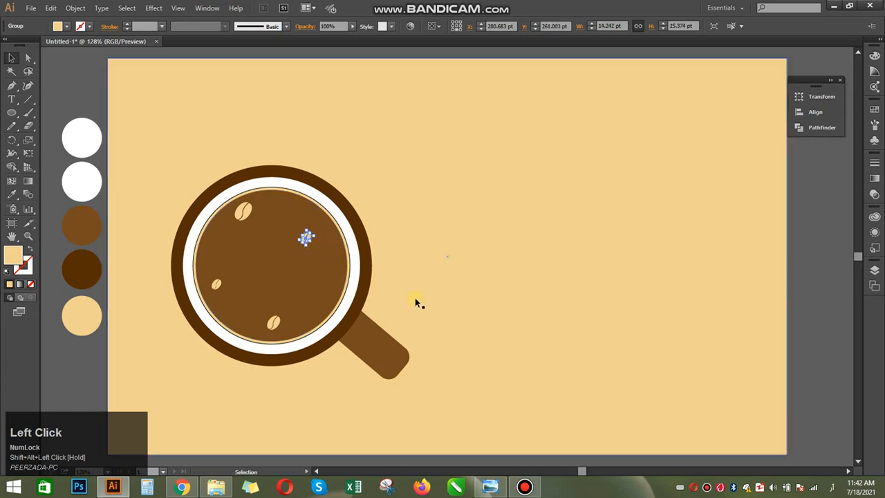
click(59, 378)
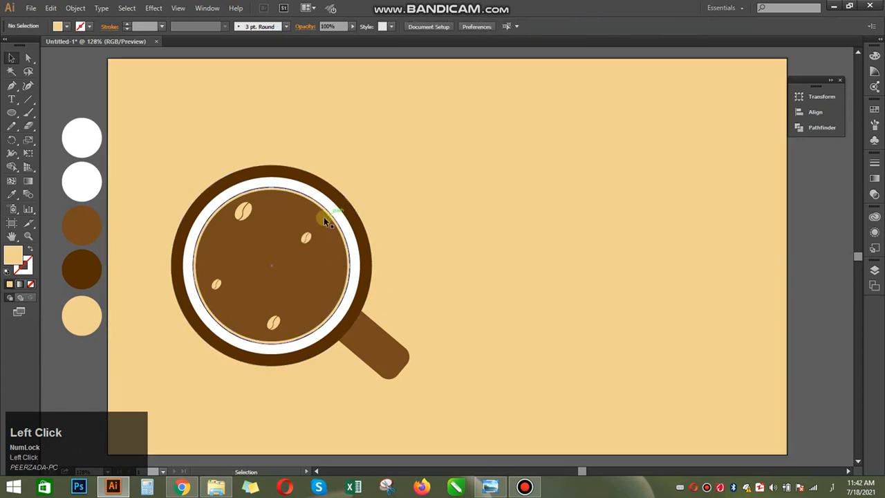
click(307, 240)
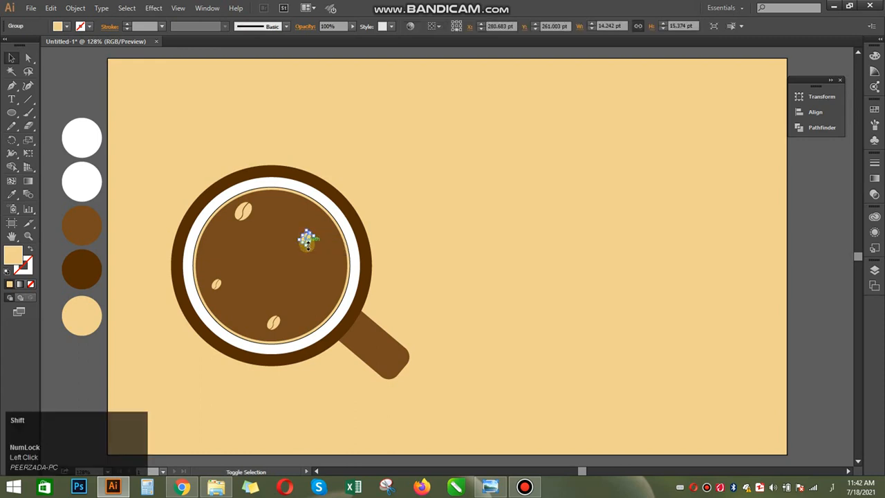
drag(307, 242, 245, 311)
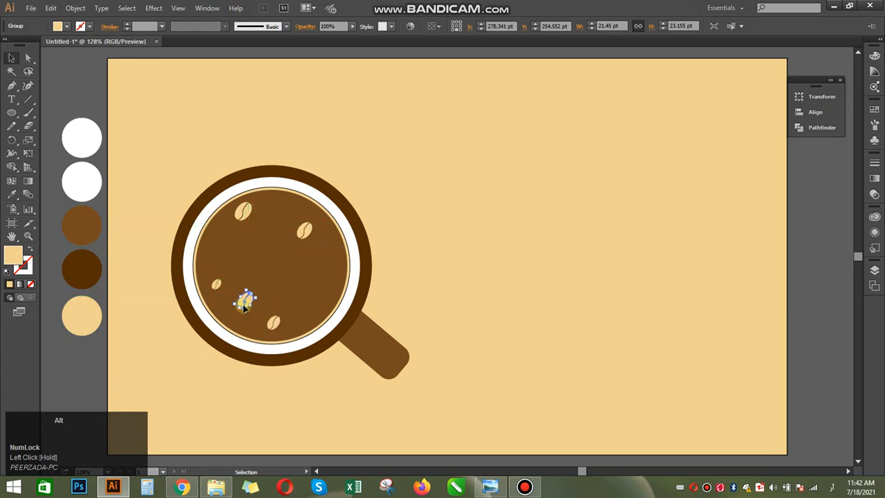
click(87, 371)
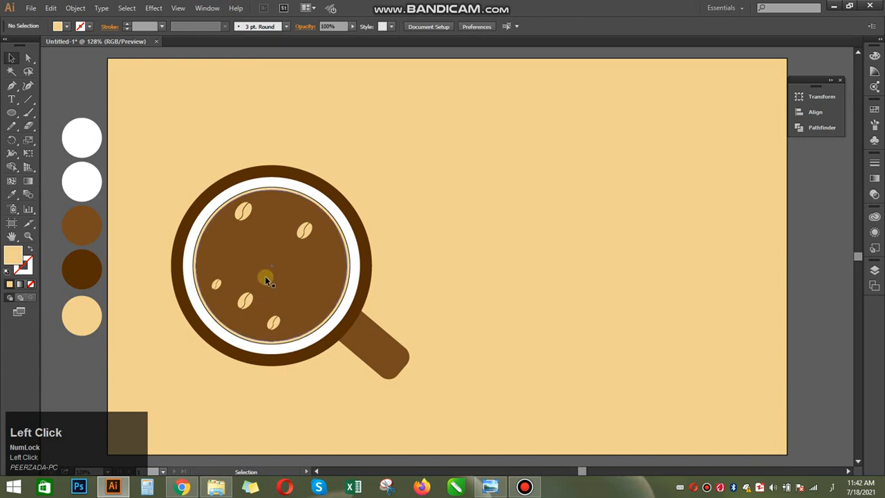
Step: Reposition the newest bean copy just below the centre of the coffee and deselect it
drag(251, 298, 301, 281)
click(93, 365)
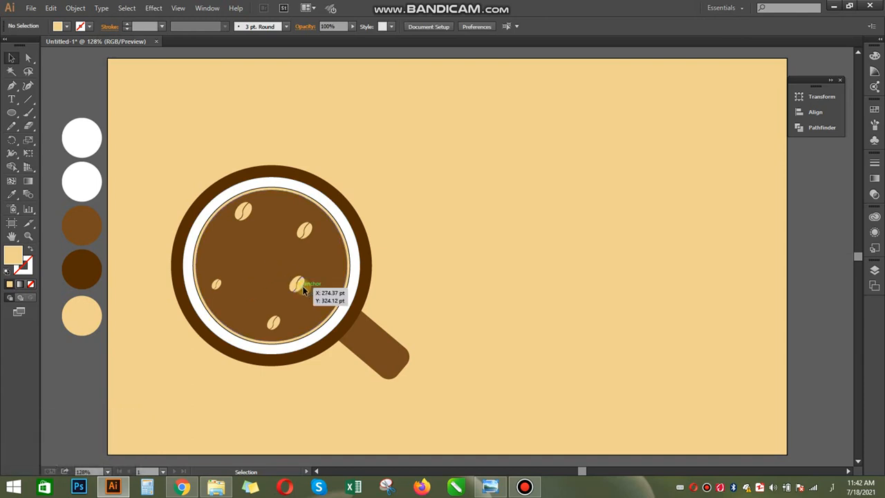
drag(303, 290, 274, 277)
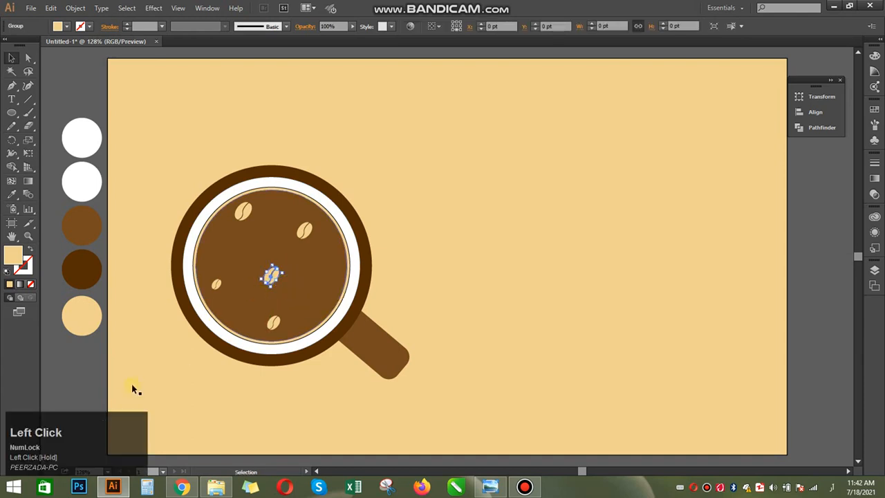
click(93, 395)
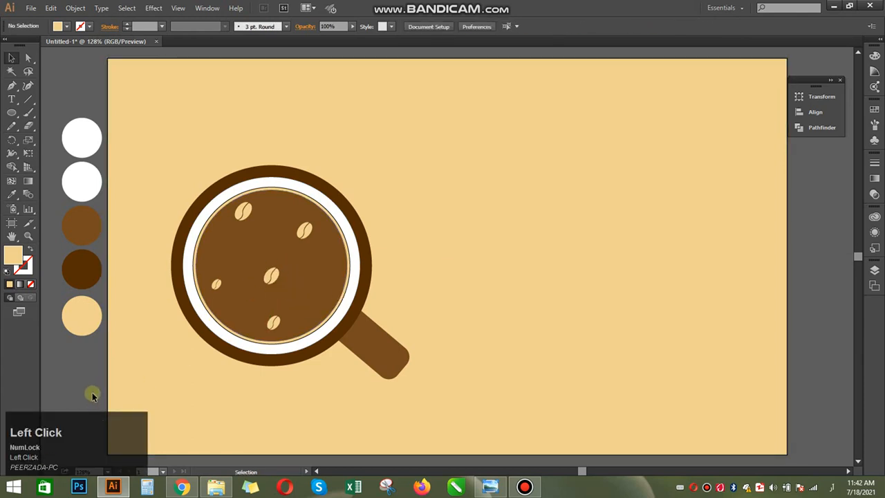
Step: Draw a straight diagonal line across the cup handle with the Pen tool, and remove the tan background rectangle
click(16, 88)
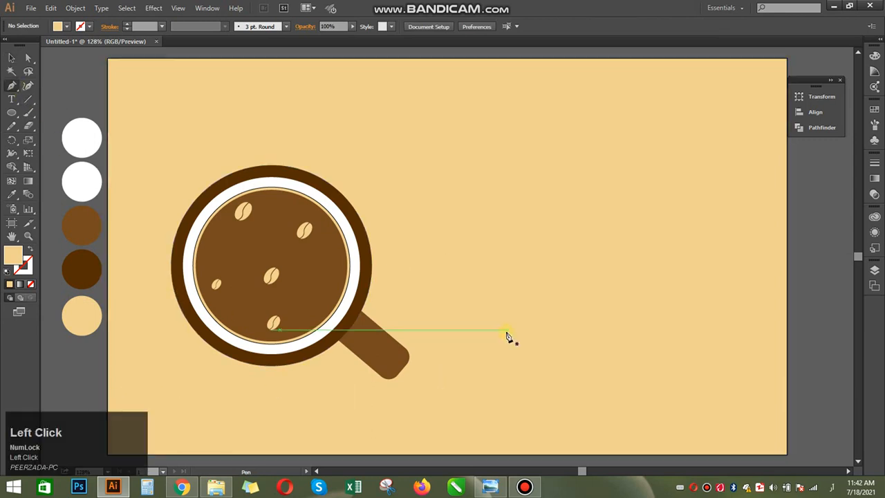
click(420, 337)
click(341, 367)
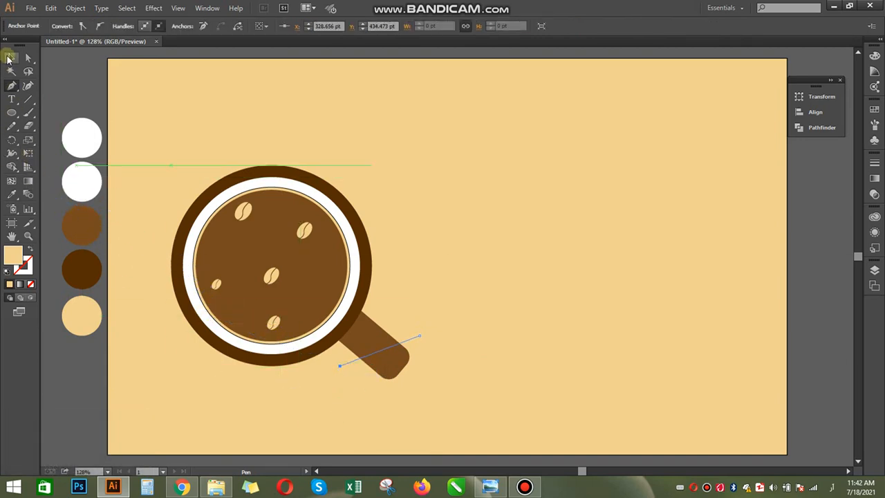
click(9, 58)
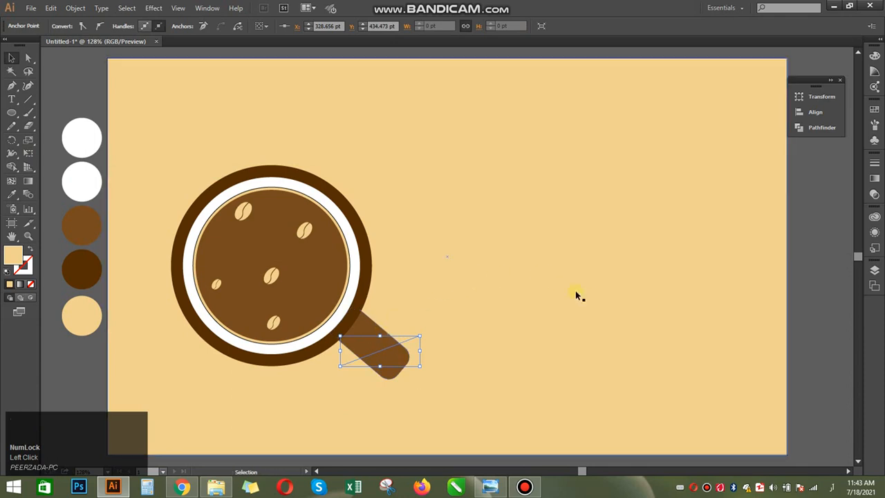
drag(575, 292, 202, 255)
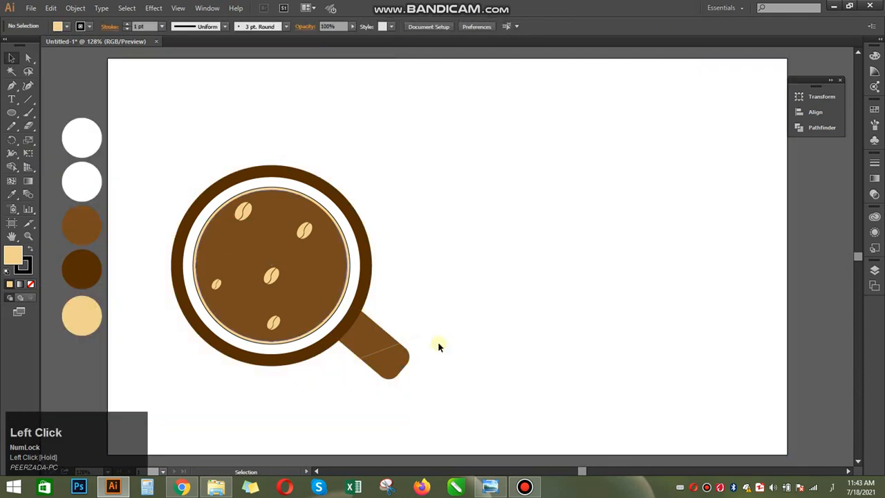
Step: Split the handle along the diagonal line with Pathfinder Divide and ungroup the resulting pieces
click(406, 372)
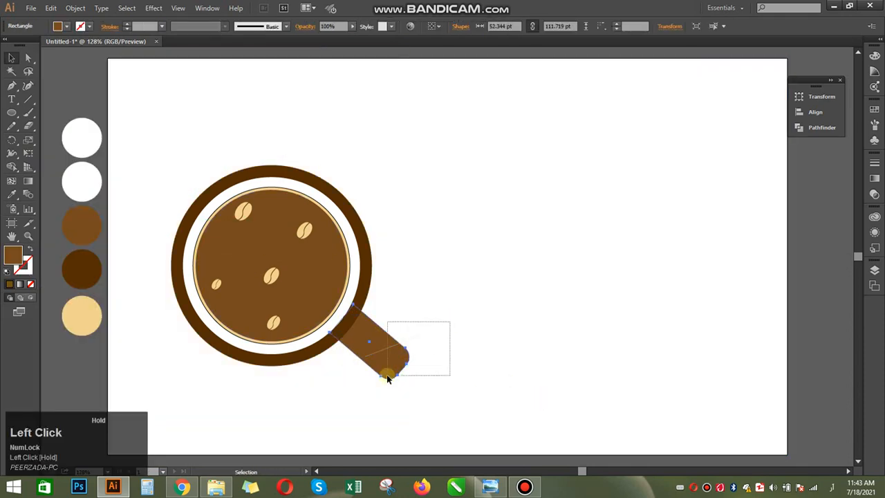
drag(387, 377, 387, 377)
click(822, 127)
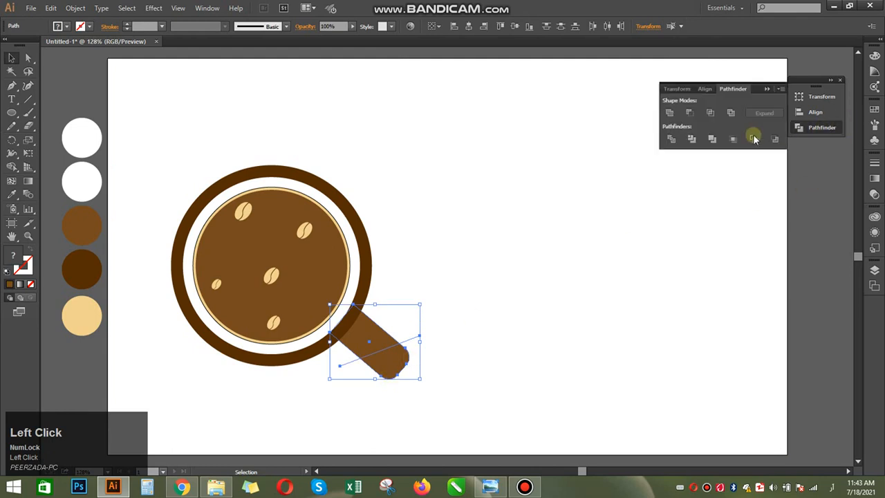
click(669, 143)
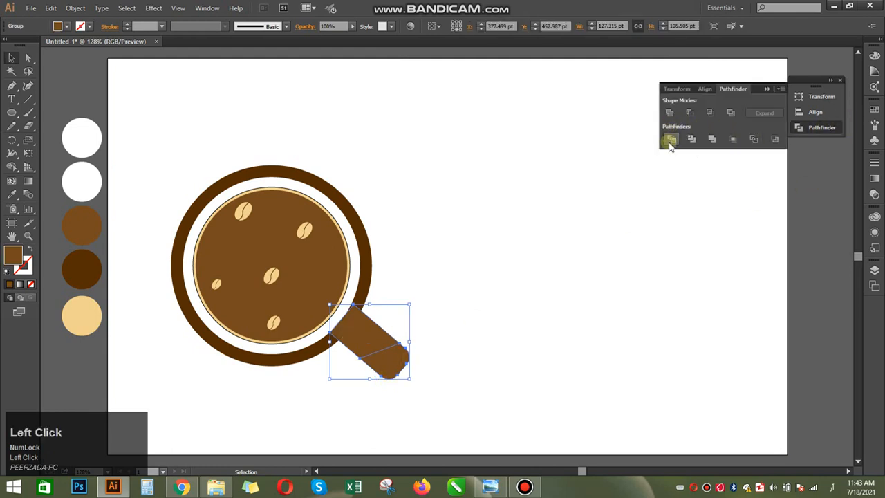
right_click(524, 281)
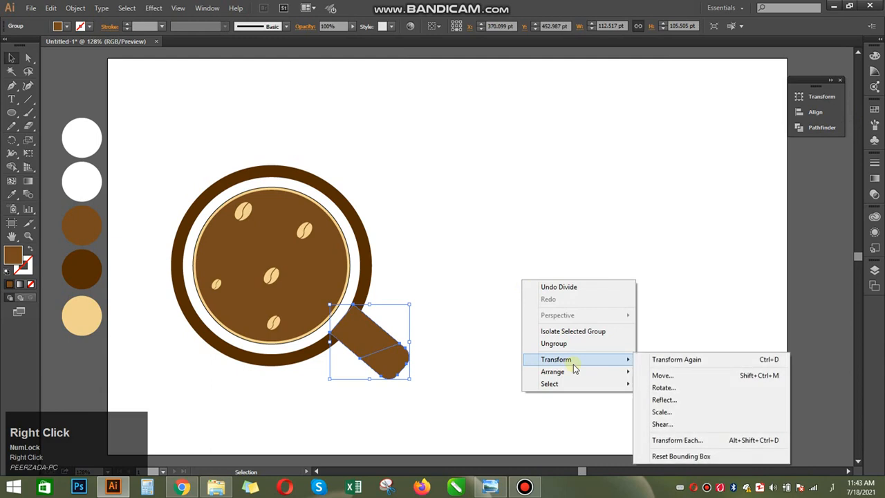
click(573, 343)
click(572, 343)
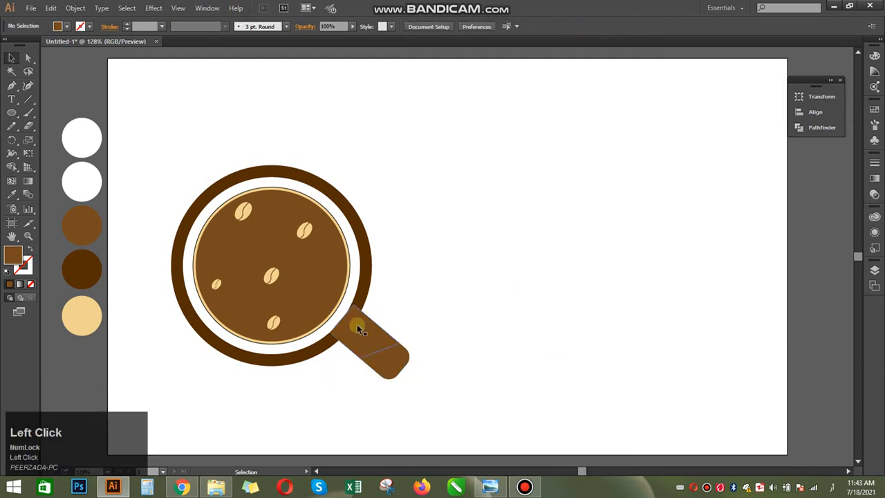
Step: Send the handle piece nearest the cup to the back, behind the dark brown rim
click(357, 325)
right_click(357, 325)
mouse_move(425, 308)
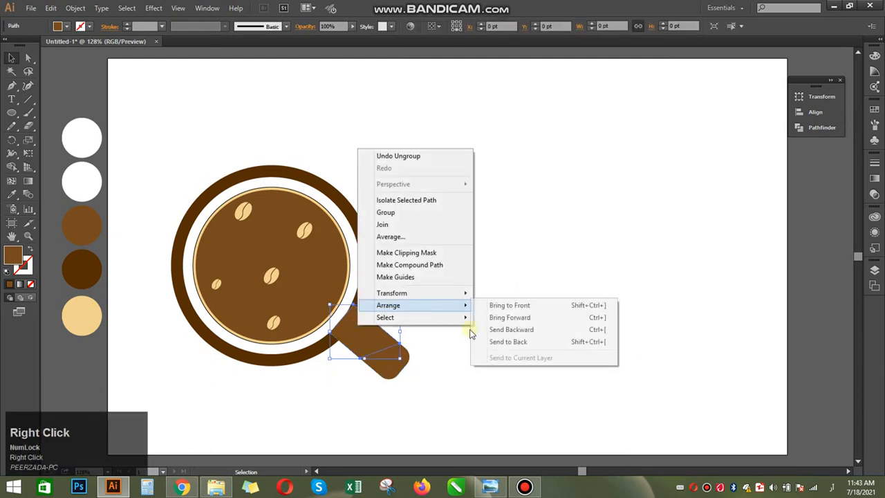
click(516, 341)
click(515, 345)
click(379, 337)
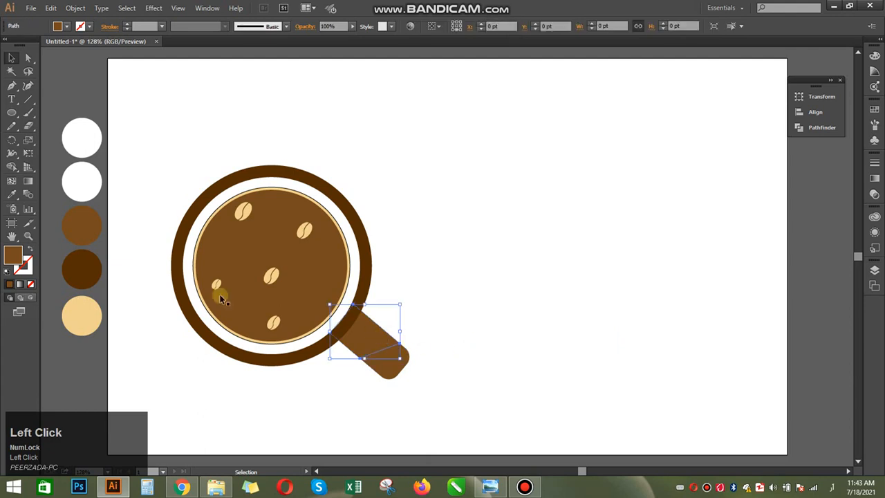
Step: Fill the handle piece nearest the cup with the first white swatch's colour and deselect it
click(13, 195)
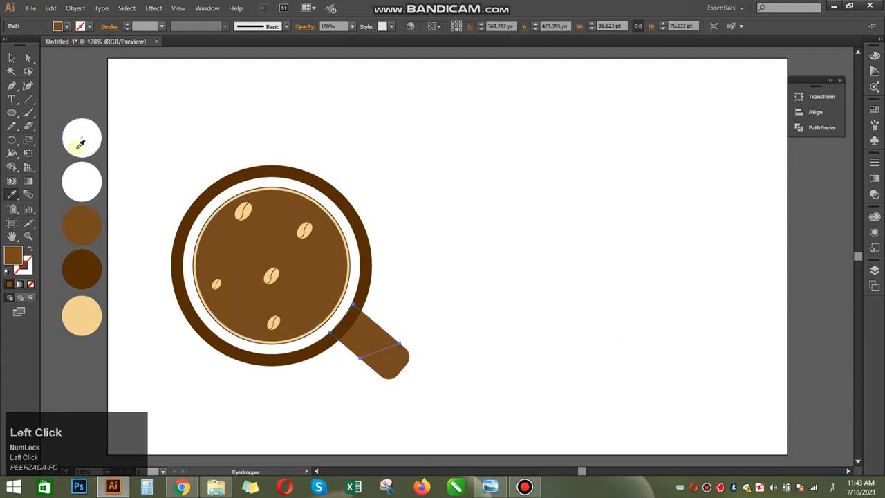
click(85, 139)
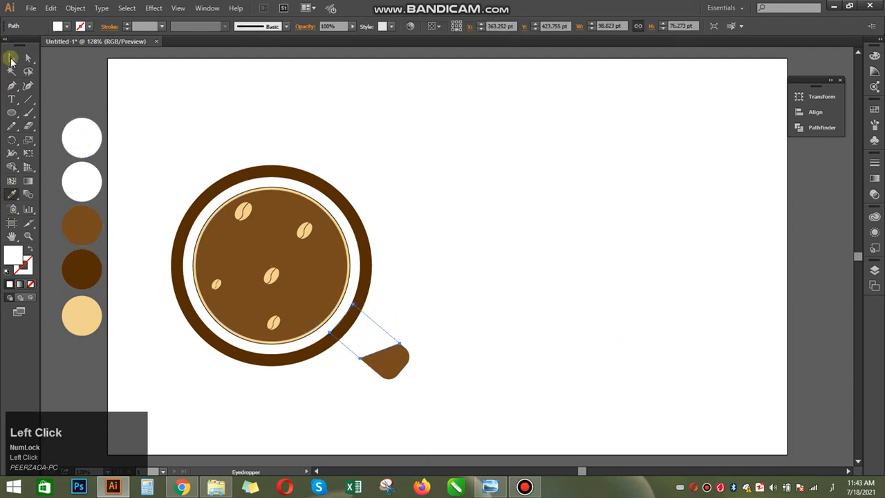
click(11, 60)
click(154, 138)
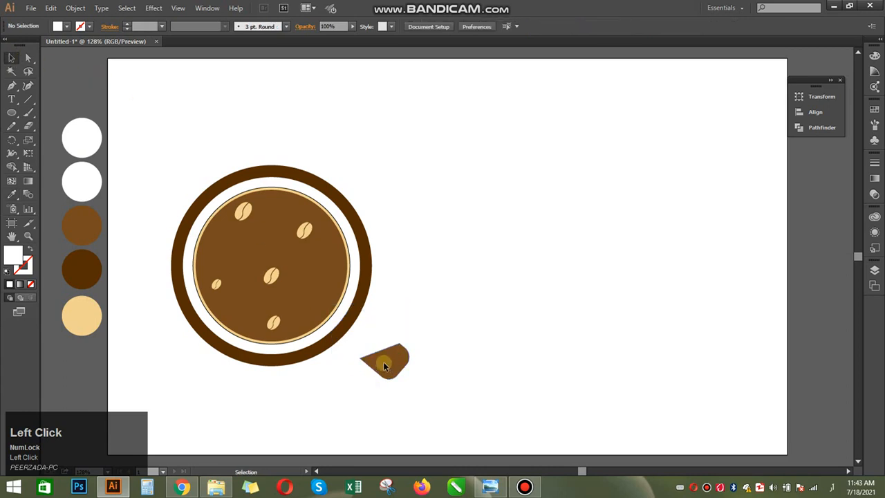
Step: Fill the rounded outer handle piece with the second white swatch's colour and reselect that piece
click(385, 366)
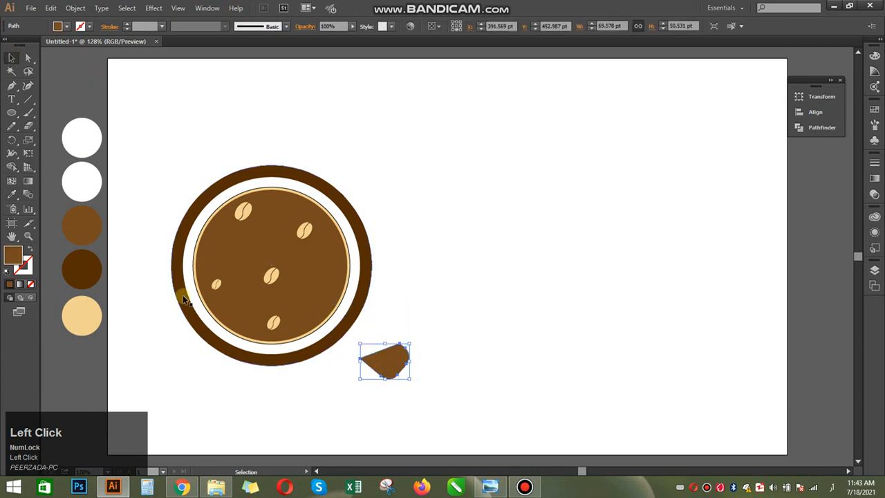
click(11, 195)
click(76, 179)
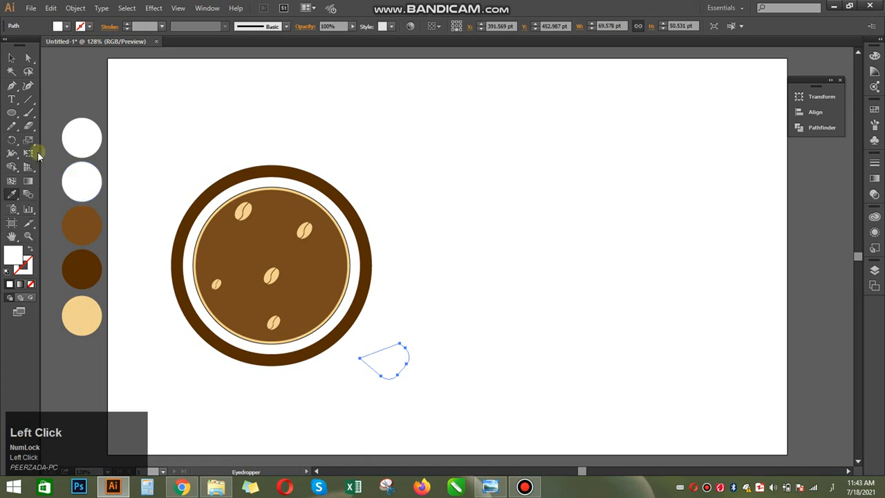
click(9, 60)
click(66, 105)
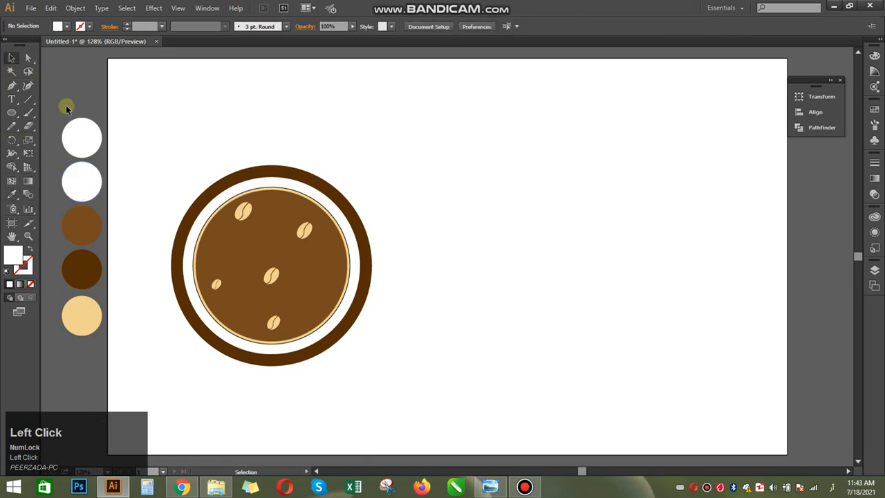
click(384, 358)
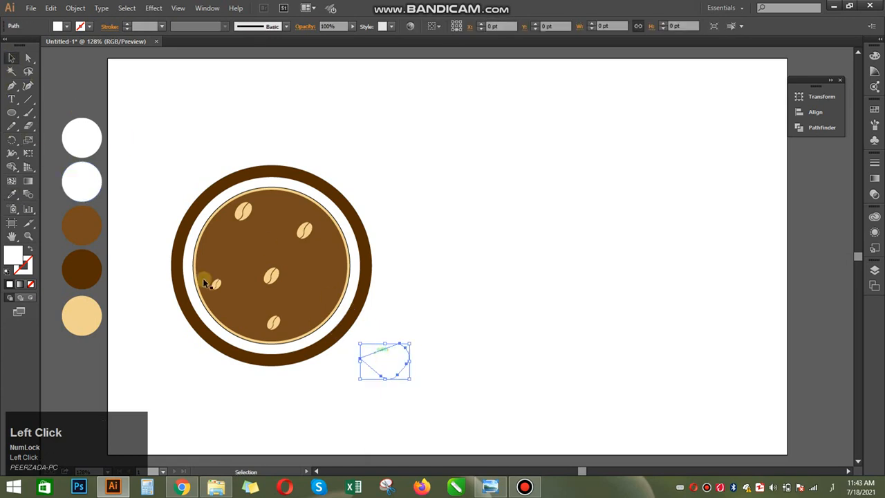
Step: Remove the stroke from all parts of the cup, its handle and the coffee beans, and deselect them
click(154, 206)
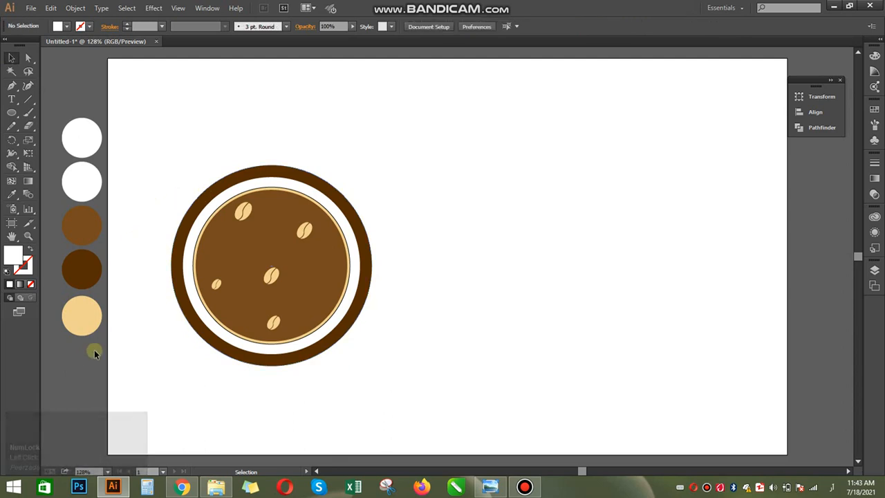
drag(151, 150, 449, 417)
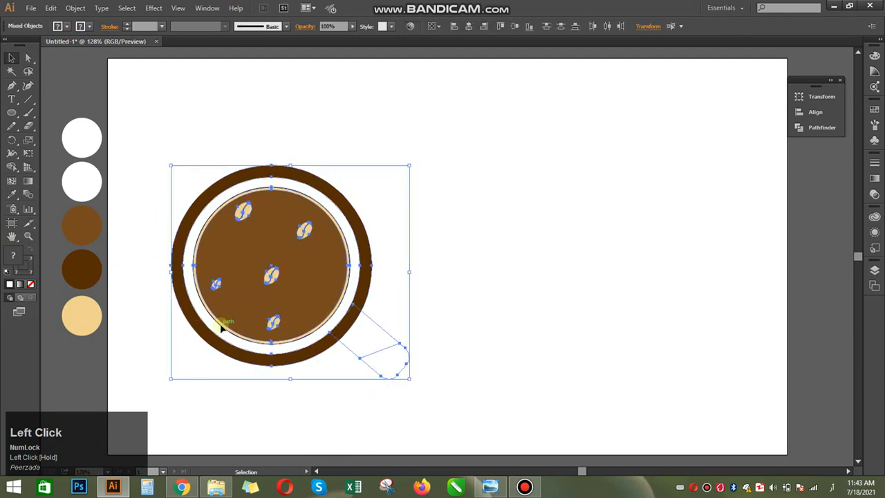
click(90, 26)
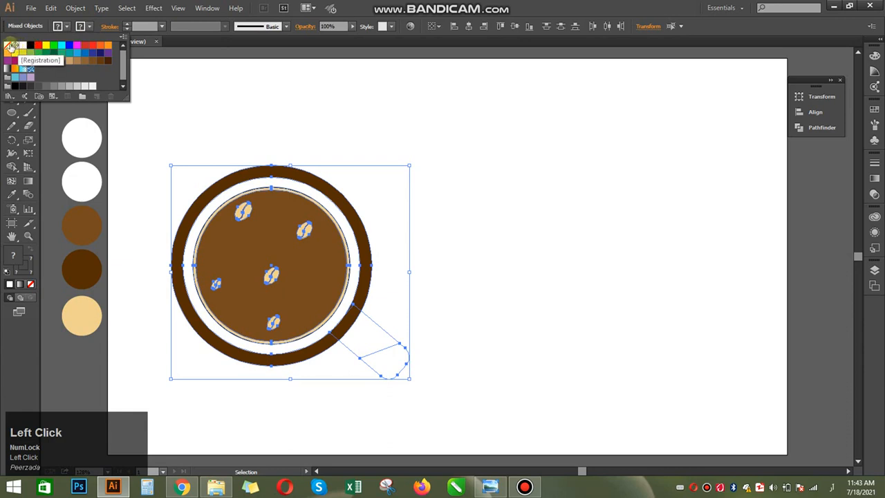
click(7, 47)
click(188, 74)
click(189, 74)
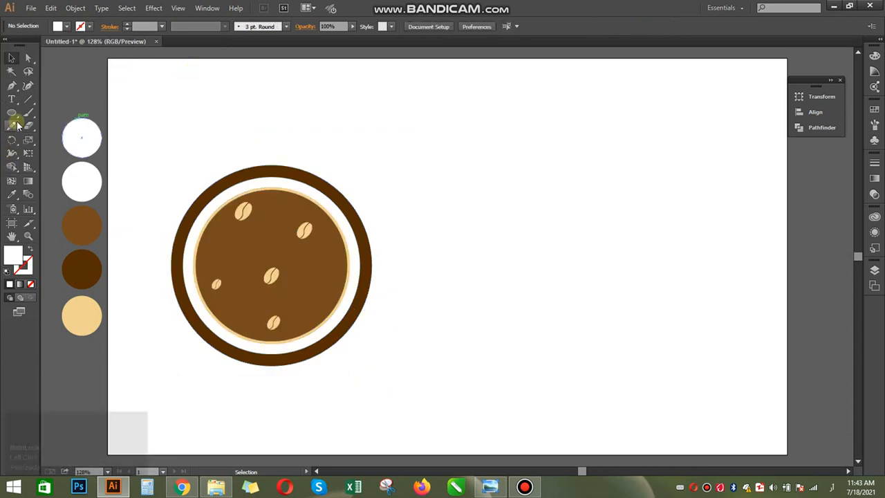
Step: Group the cup, handle pieces and coffee beans into a single object and deselect it
drag(167, 157, 468, 424)
right_click(395, 374)
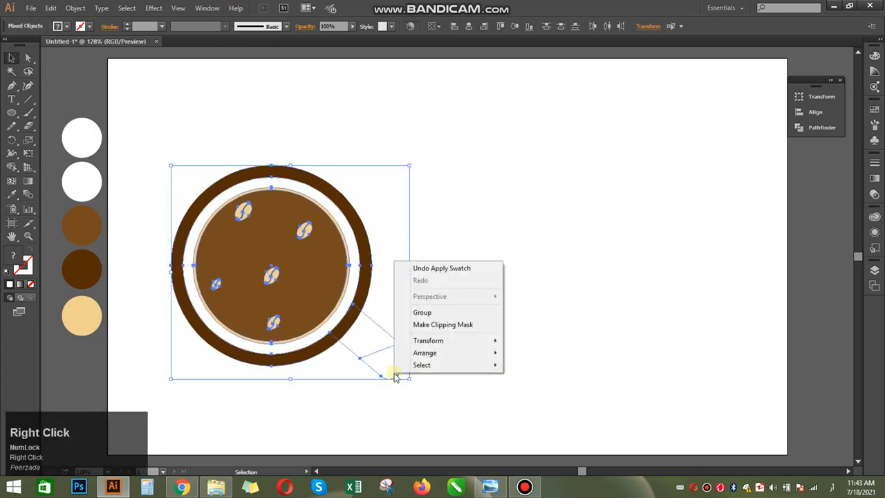
click(460, 312)
click(460, 319)
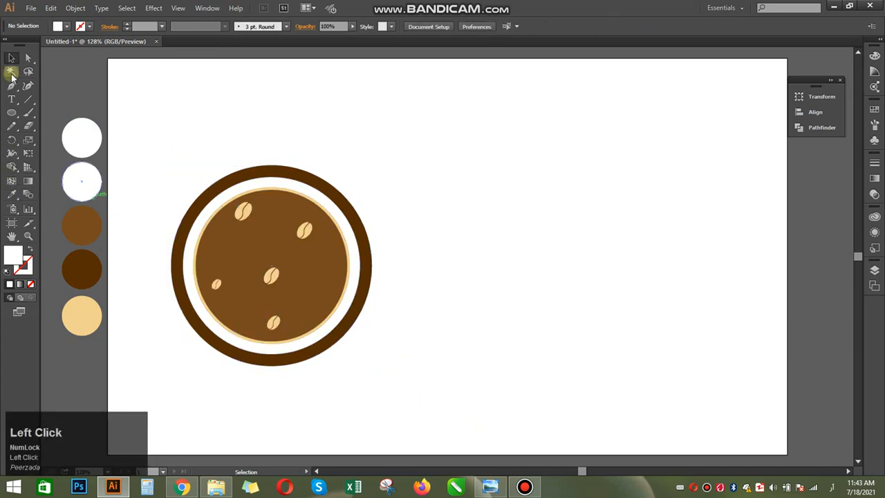
Step: Draw a 960 × 560 pt rectangle covering the whole artboard and fill it with the tan swatch's colour
right_click(11, 112)
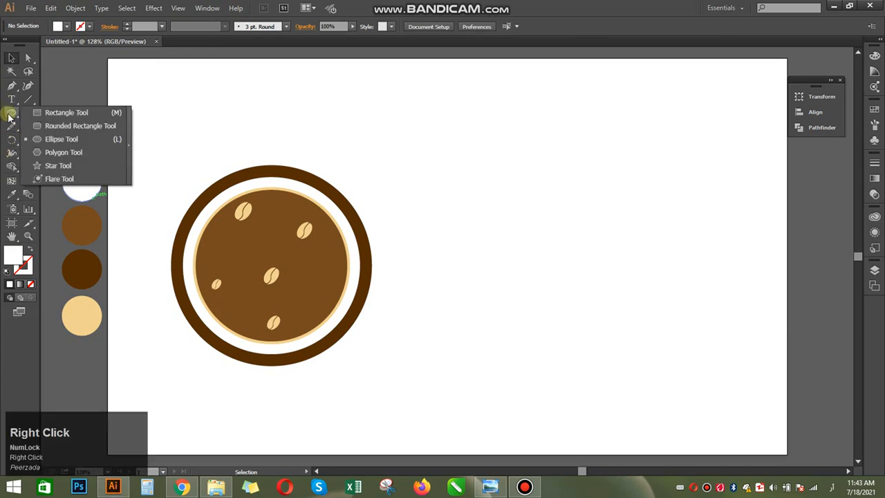
click(66, 113)
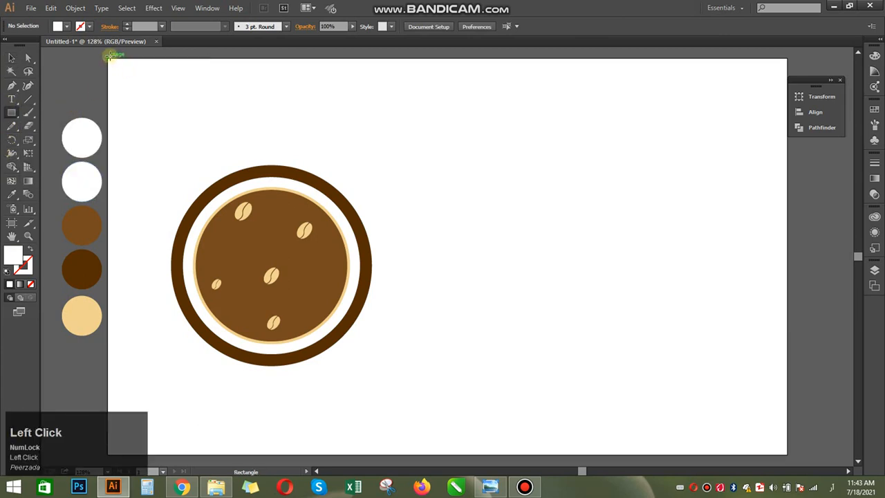
drag(108, 59, 787, 453)
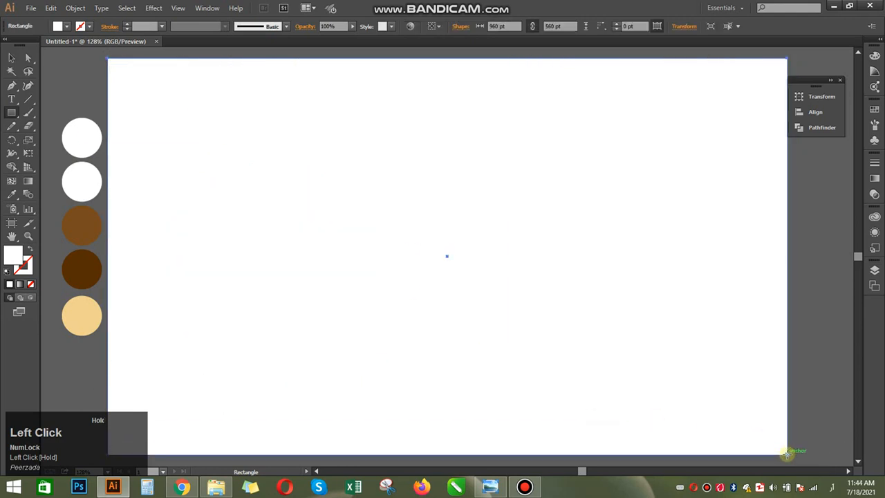
click(11, 195)
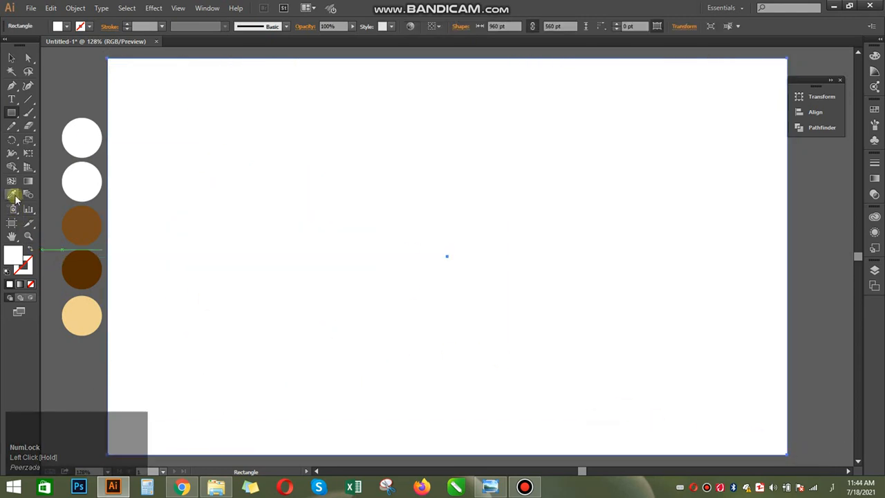
click(76, 310)
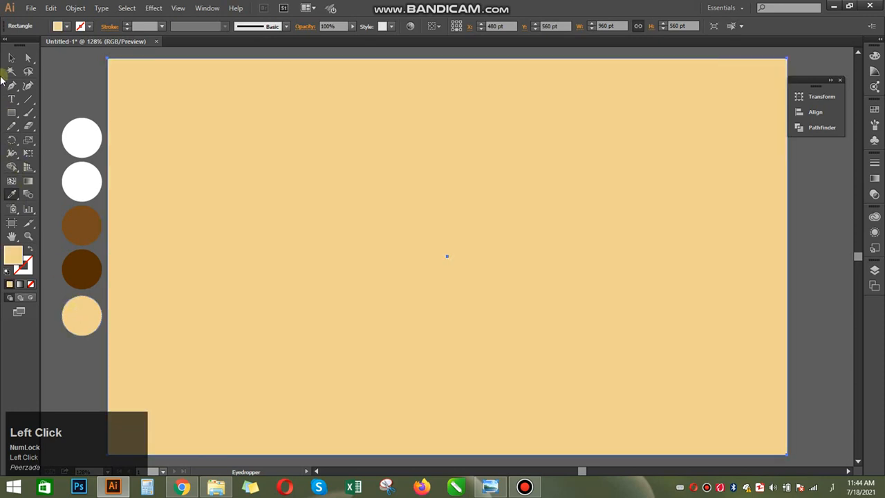
Step: Send the tan background rectangle to the back, behind the cup
click(12, 58)
right_click(243, 136)
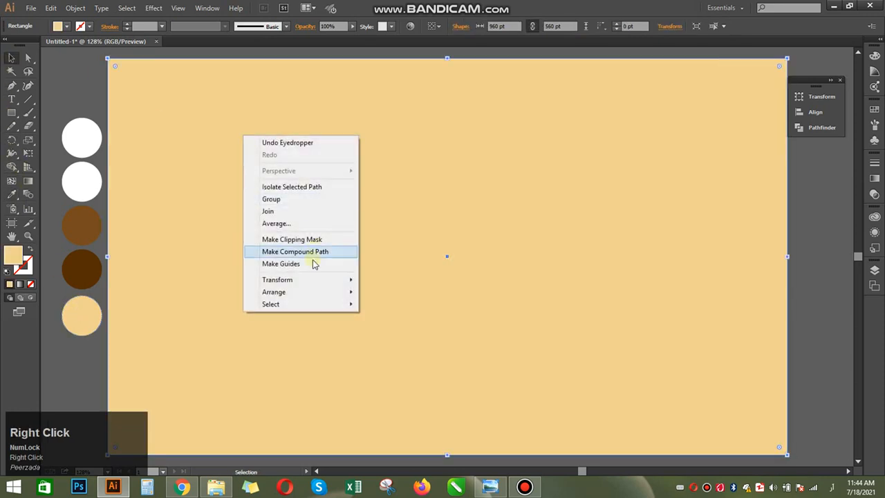
mouse_move(312, 284)
mouse_move(346, 294)
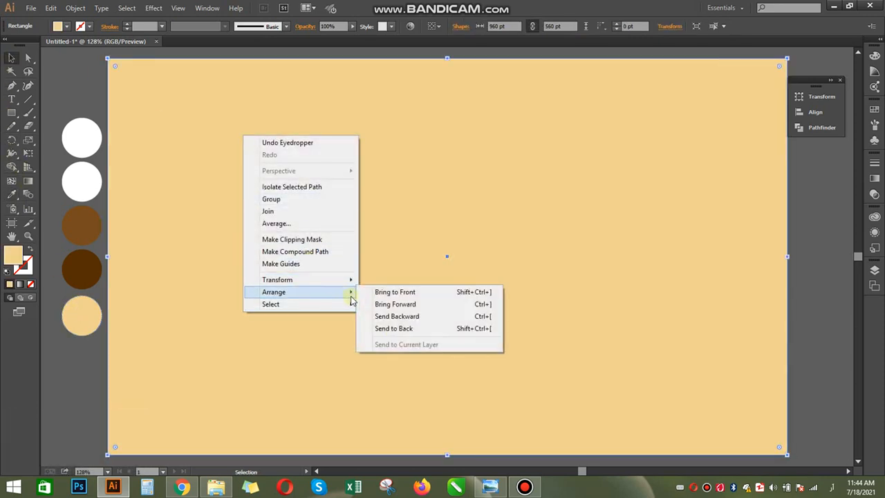
click(420, 329)
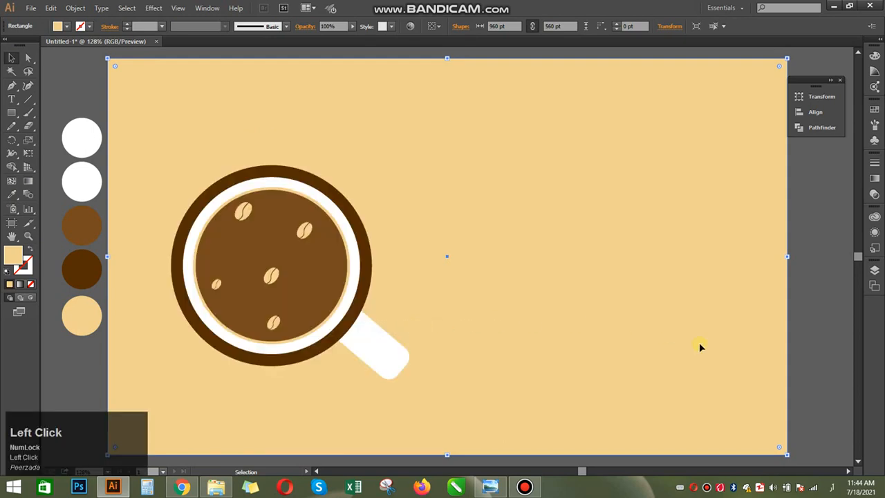
Step: Move the grouped cup to the middle of the artboard, at X 480 pt and Y about 434 pt
click(316, 352)
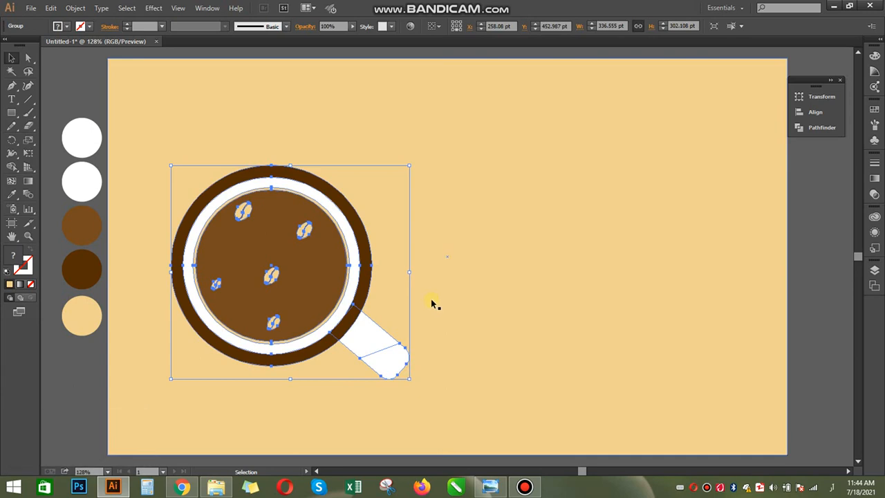
click(83, 379)
drag(270, 304, 426, 296)
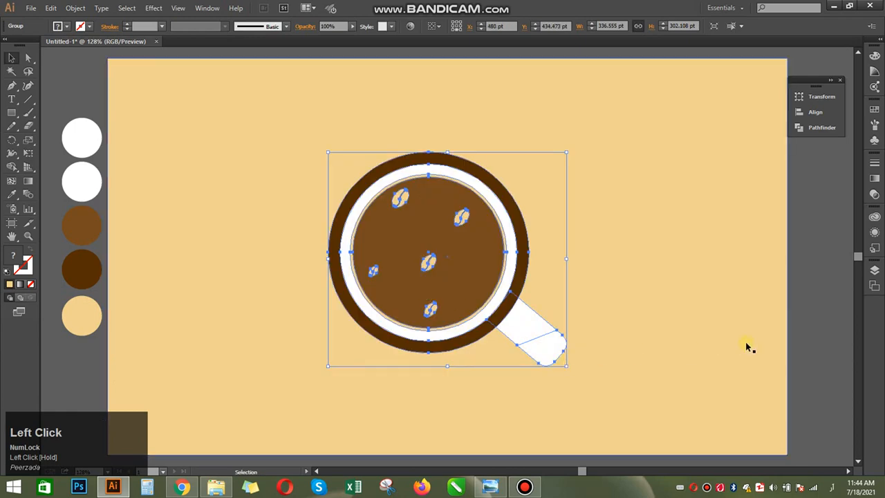